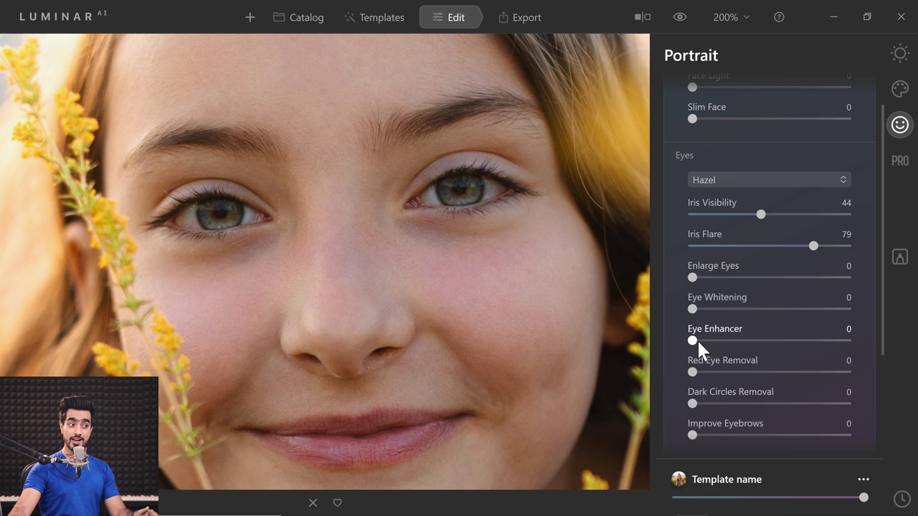
# - Set Eye Enhancer to 74 on the girl's portrait and compare the result with the original photo
pyautogui.moveTo(694, 341); pyautogui.dragTo(750, 343)
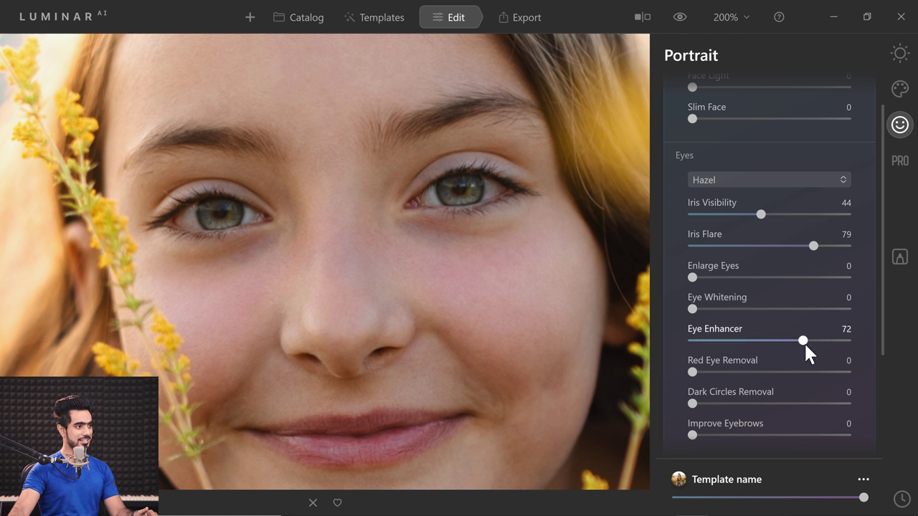
pyautogui.moveTo(826, 347); pyautogui.dragTo(810, 348)
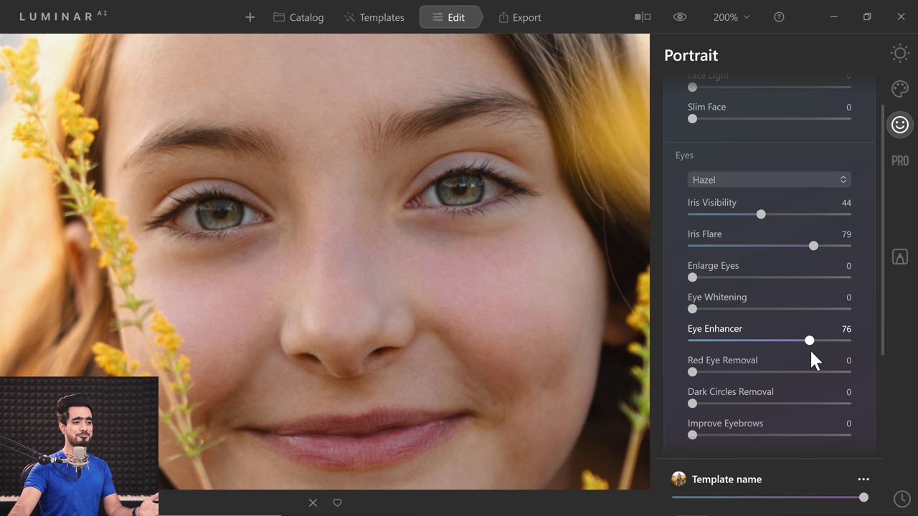
pyautogui.moveTo(810, 348); pyautogui.dragTo(807, 349)
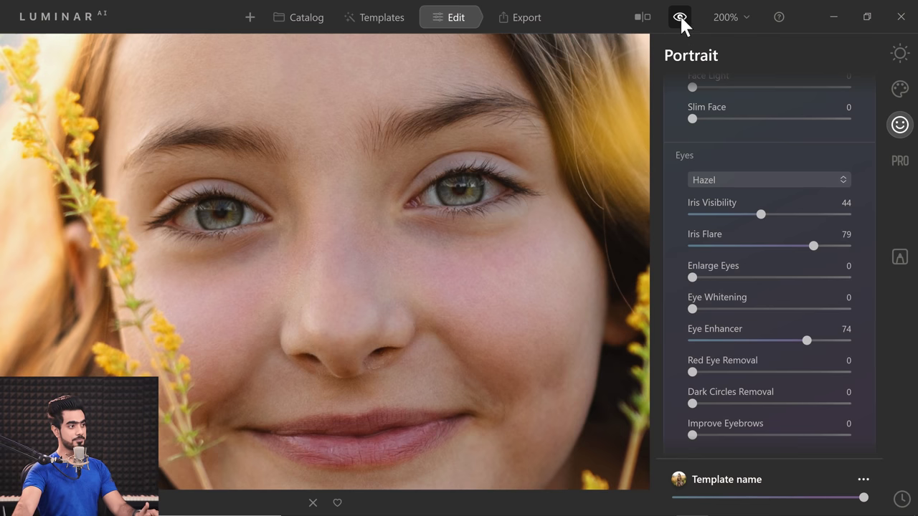
pyautogui.click(680, 19)
pyautogui.click(680, 18)
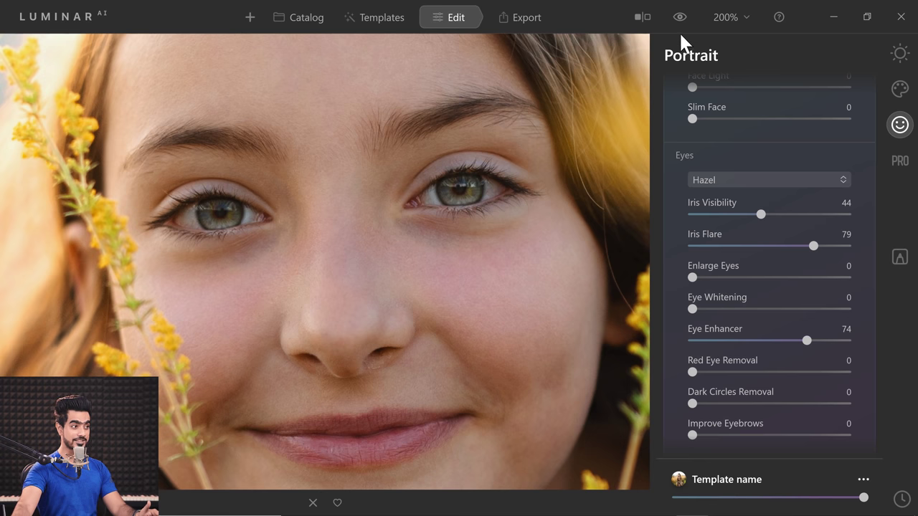
# - Reduce the girl's Iris Visibility to 26, Iris Flare to 70 and Eye Enhancer to 42, and inspect her face at 200%
pyautogui.click(726, 18)
pyautogui.click(735, 44)
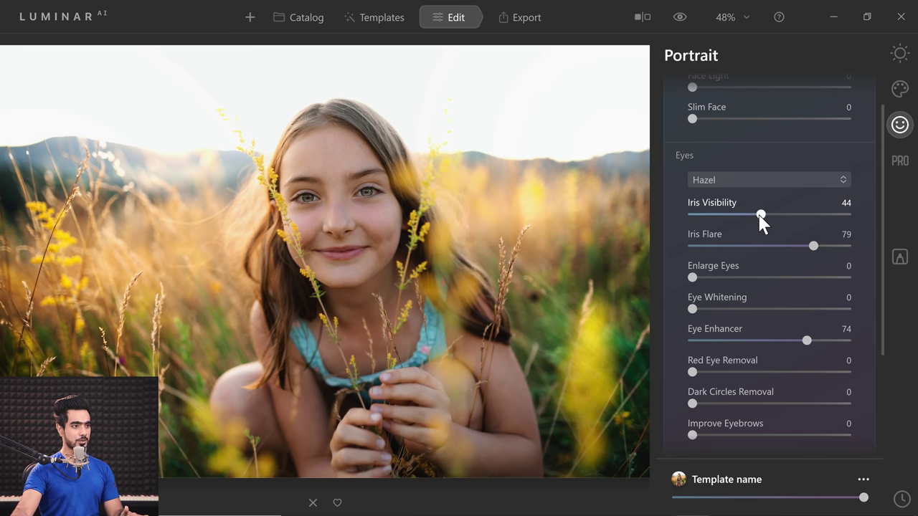
pyautogui.moveTo(759, 214); pyautogui.dragTo(733, 215)
pyautogui.moveTo(814, 248)
pyautogui.mouseDown()
pyautogui.moveTo(781, 251)
pyautogui.moveTo(802, 258)
pyautogui.mouseUp()
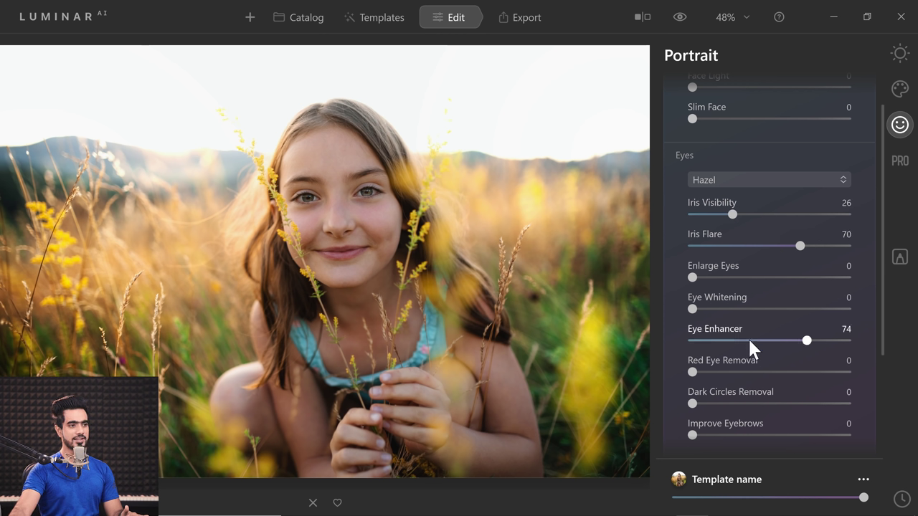
pyautogui.moveTo(804, 342); pyautogui.dragTo(756, 346)
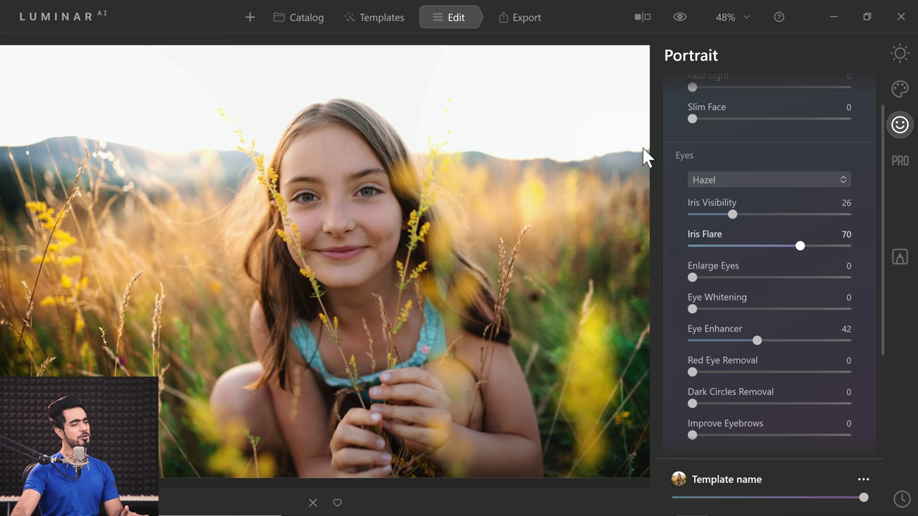
pyautogui.click(727, 17)
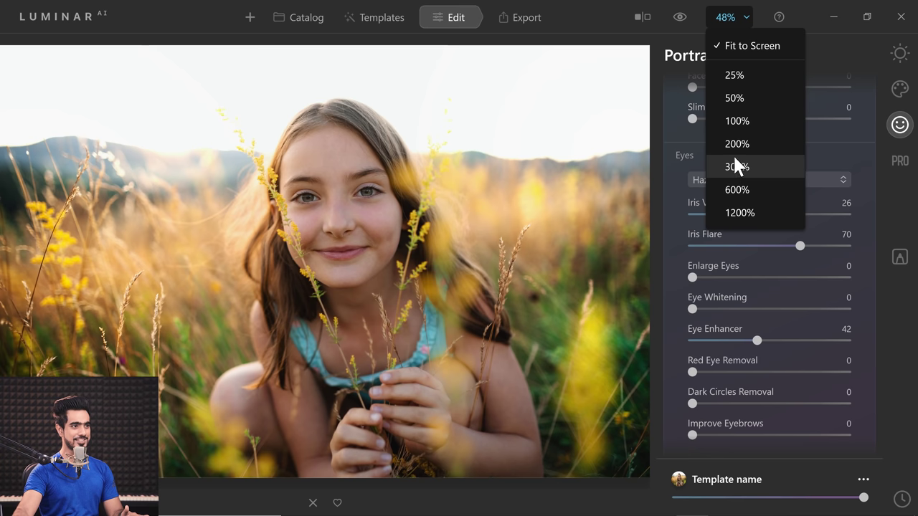
pyautogui.click(735, 146)
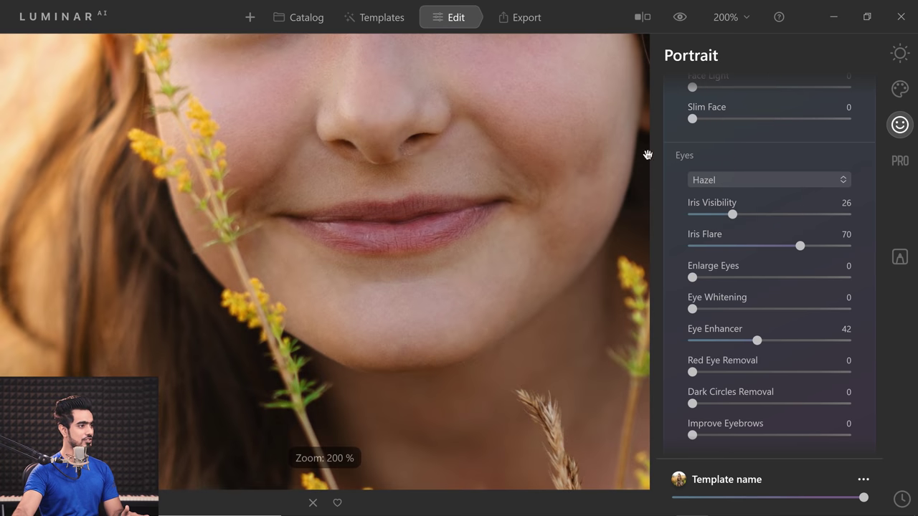
pyautogui.moveTo(424, 123); pyautogui.dragTo(400, 352)
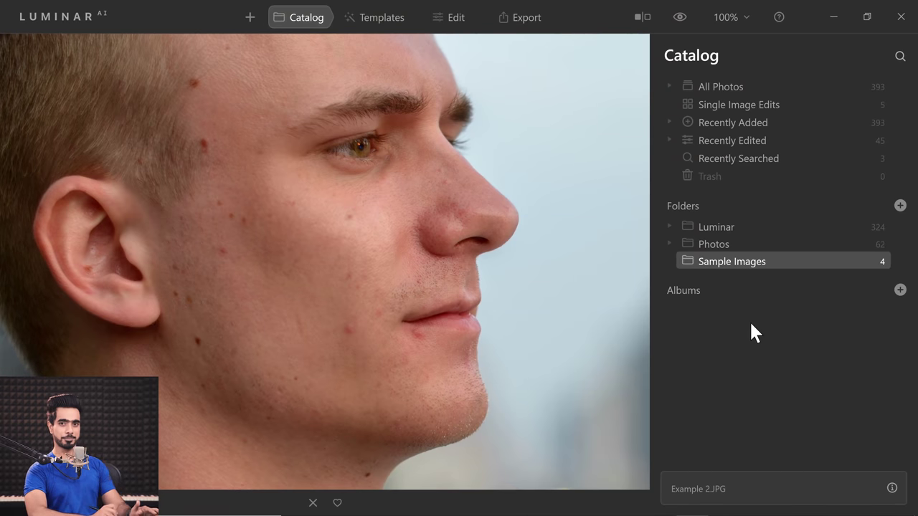
# - On the man's profile portrait, enable Skin Defects Removal in Skin AI and try an Amount of 65 before lowering it
pyautogui.click(459, 20)
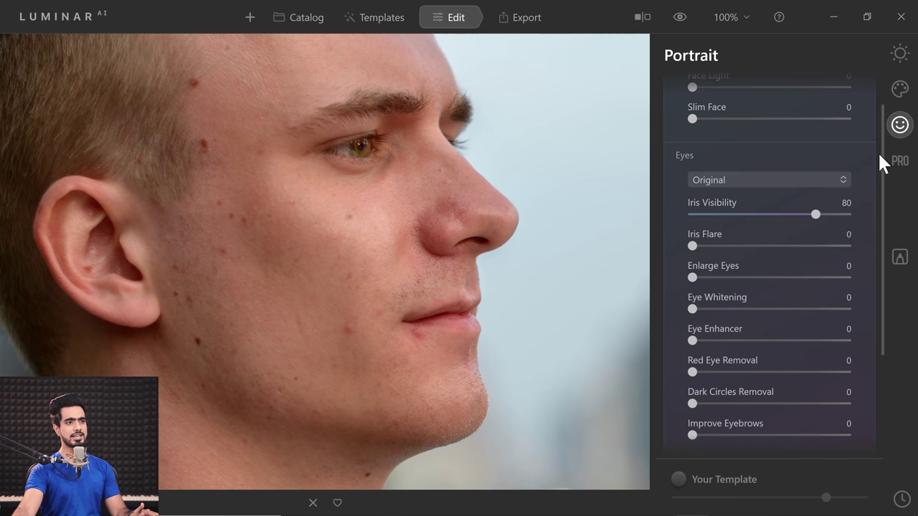
pyautogui.moveTo(880, 152); pyautogui.dragTo(887, 101)
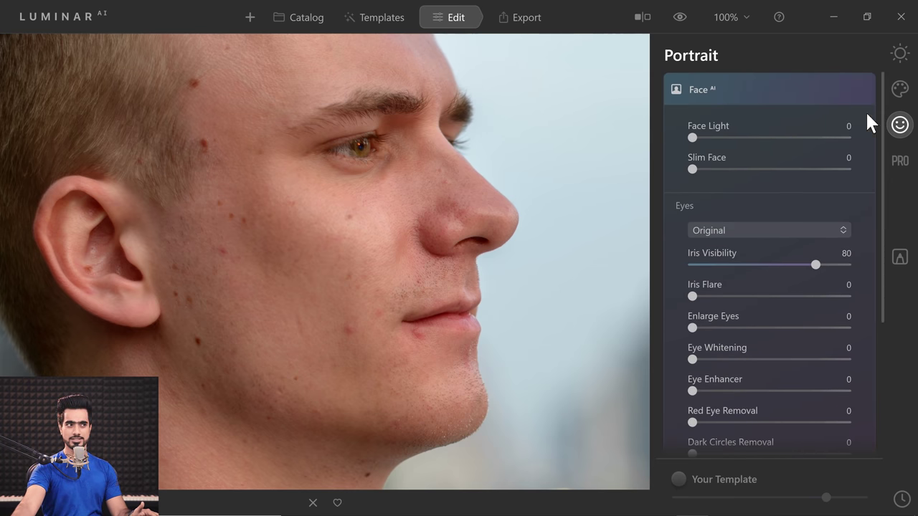
pyautogui.click(704, 90)
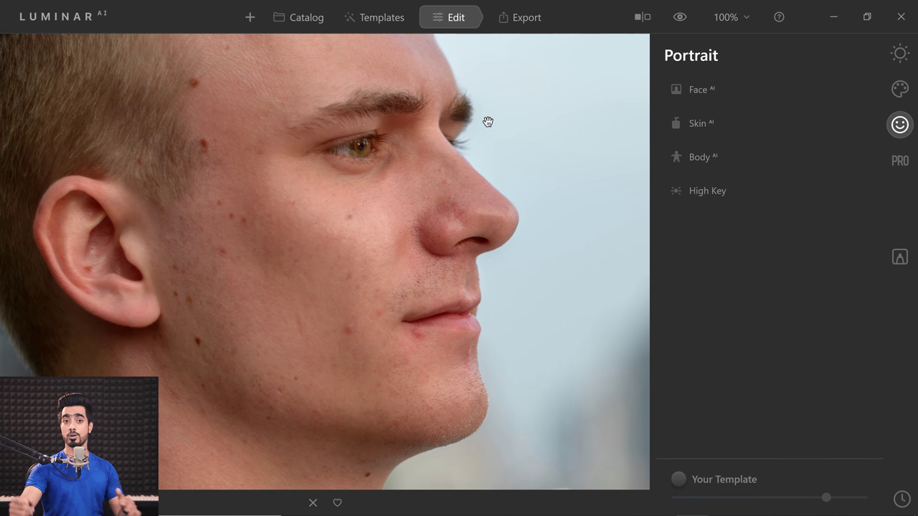
pyautogui.click(697, 122)
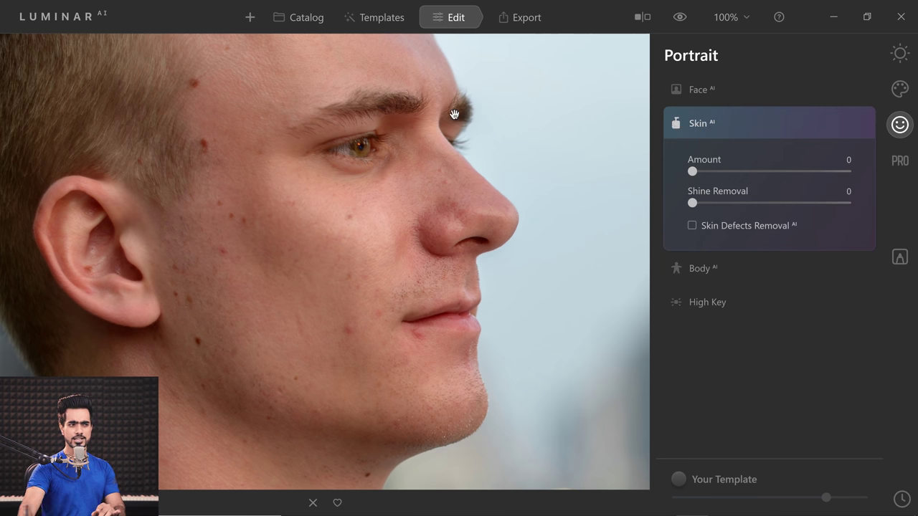
pyautogui.click(692, 226)
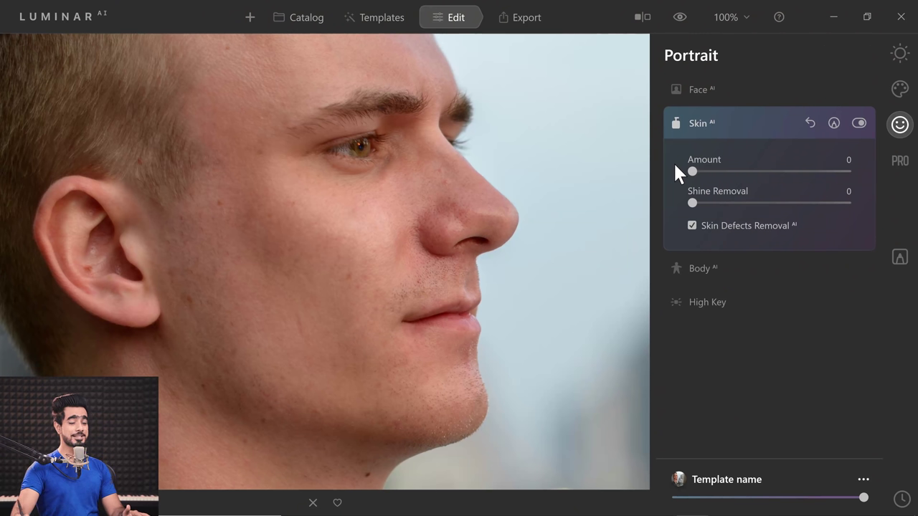
pyautogui.moveTo(693, 172); pyautogui.dragTo(715, 173)
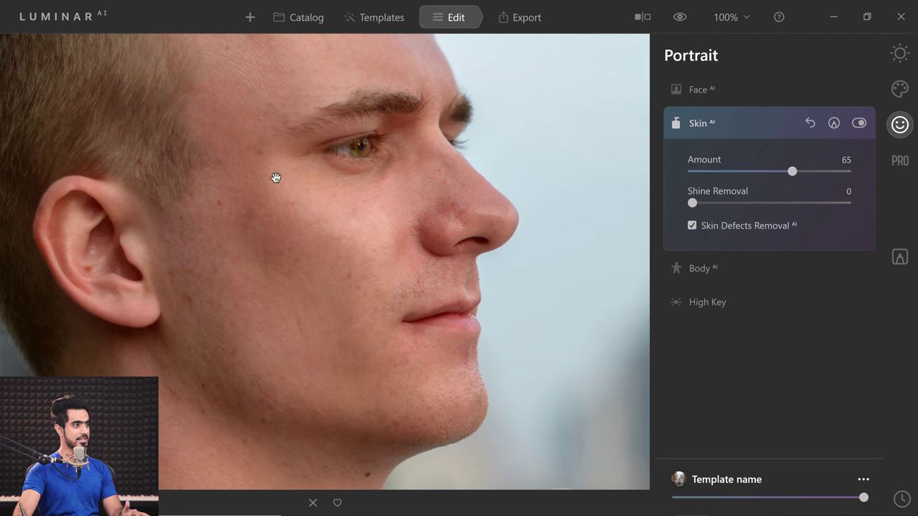
pyautogui.moveTo(789, 172); pyautogui.dragTo(725, 182)
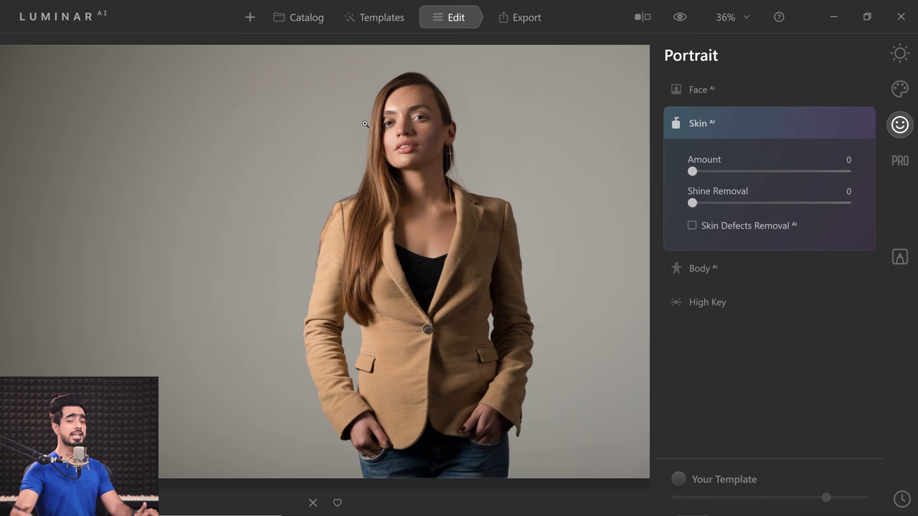
# - Adjust the body shape of the woman in the tan blazer with the main Body AI setting
pyautogui.click(699, 268)
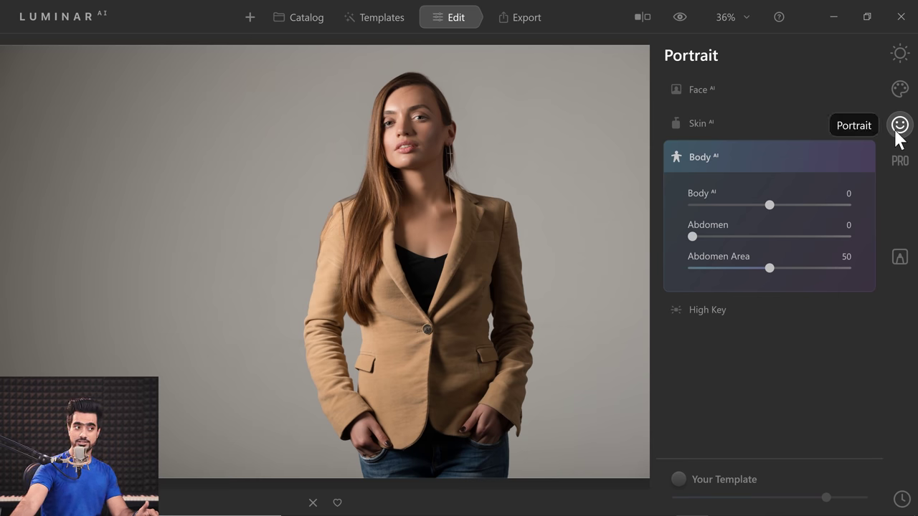
pyautogui.moveTo(775, 204); pyautogui.dragTo(744, 232)
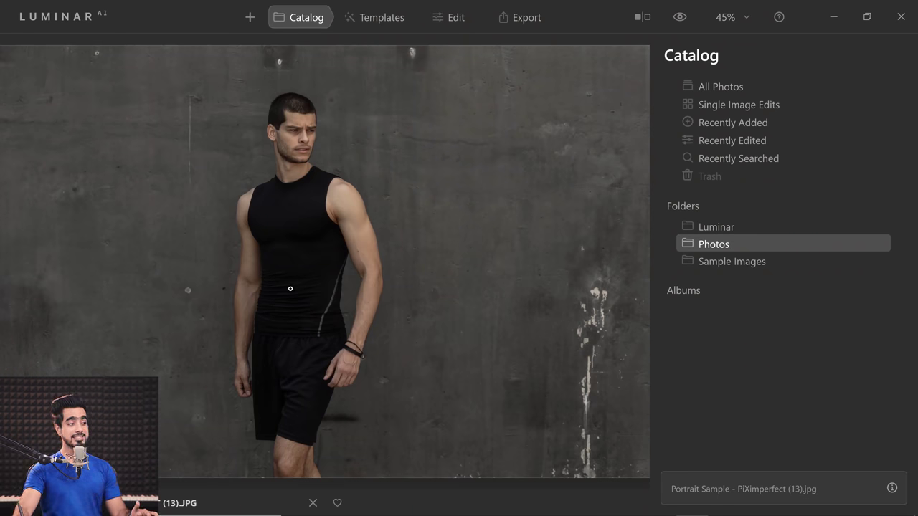
# - Edit the photo of the man in black sportswear and set its main Body AI amount to -100
pyautogui.click(453, 19)
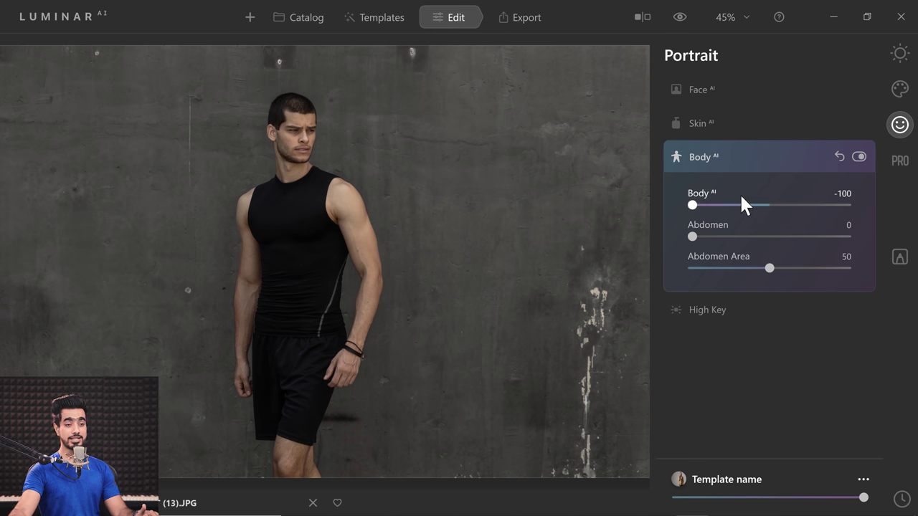
pyautogui.moveTo(690, 205)
pyautogui.mouseDown()
pyautogui.moveTo(748, 207)
pyautogui.moveTo(679, 208)
pyautogui.mouseUp()
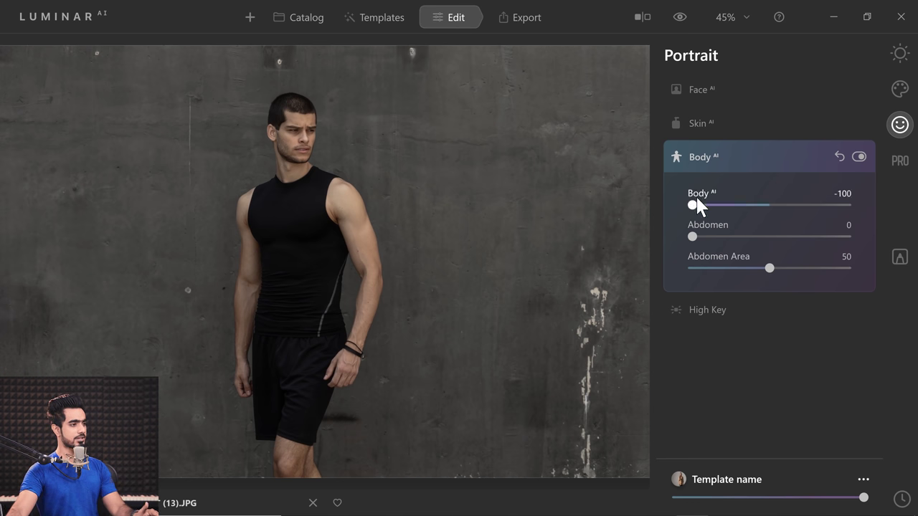
pyautogui.moveTo(692, 206); pyautogui.dragTo(660, 209)
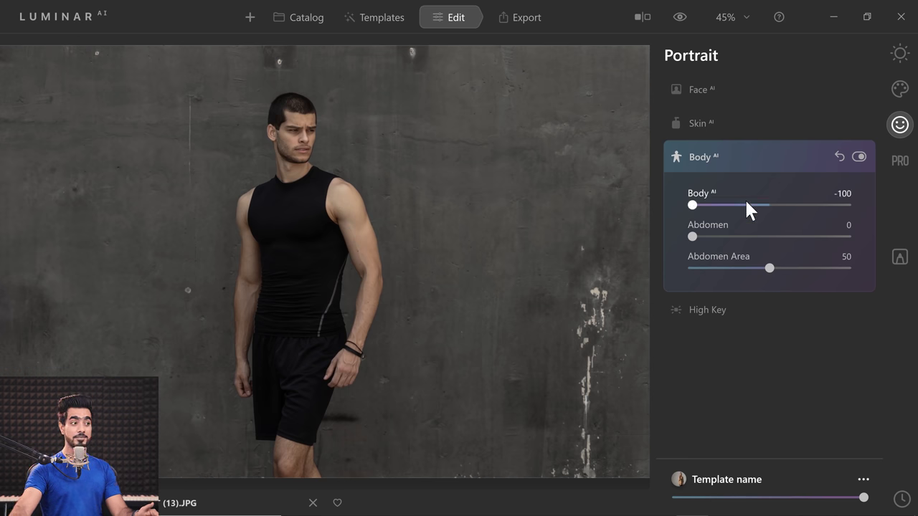
pyautogui.moveTo(693, 206); pyautogui.dragTo(605, 201)
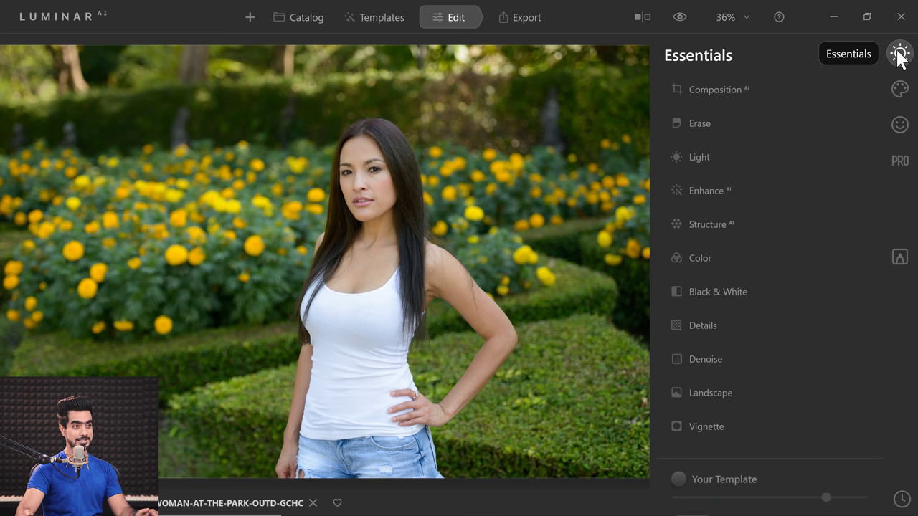
# - Reframe the photo of the woman in the garden with Composition AI and apply the automatic horizon alignment
pyautogui.click(716, 90)
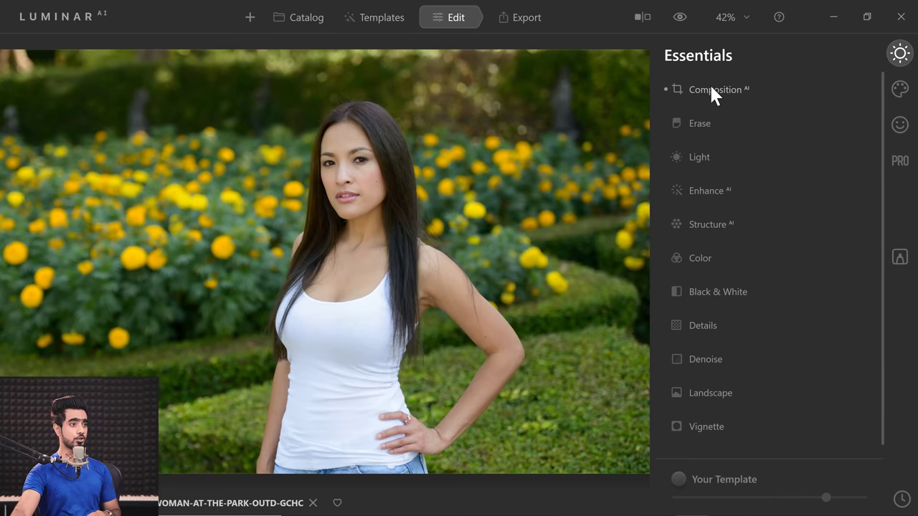
pyautogui.click(711, 86)
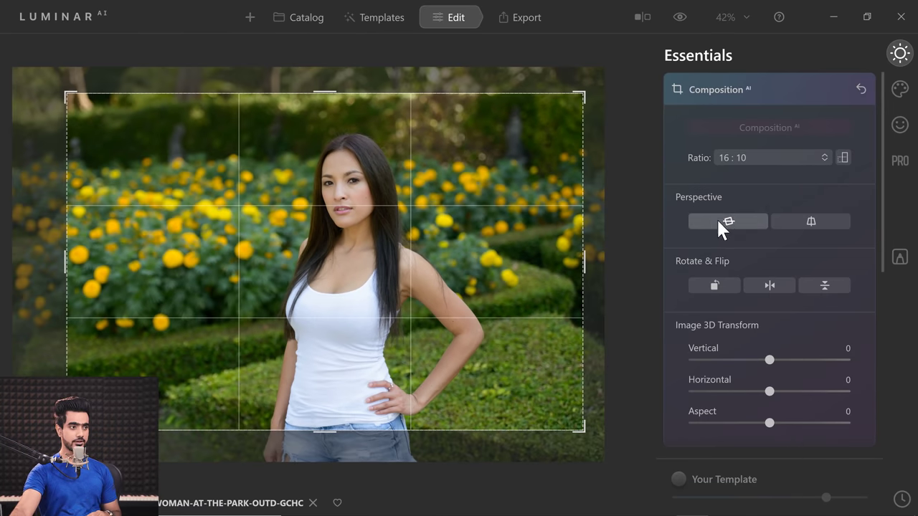
pyautogui.click(718, 220)
pyautogui.press('Return')
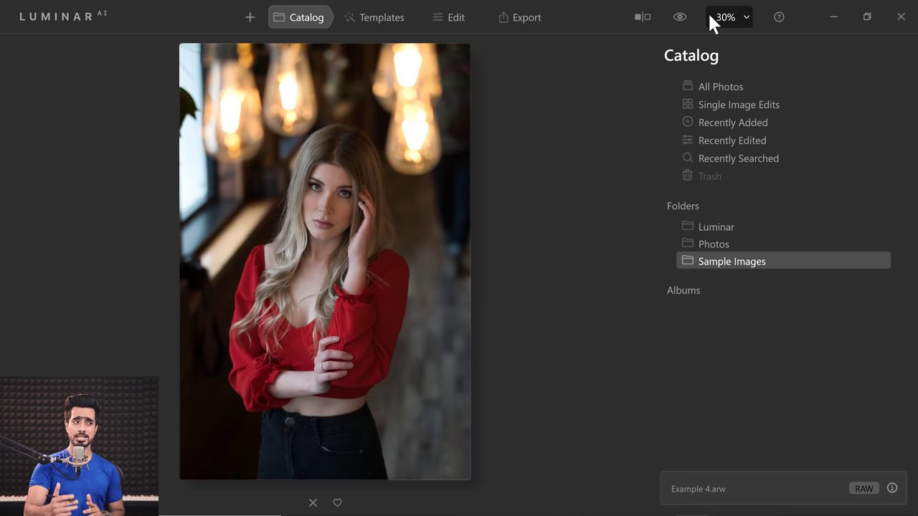
# - Apply the Cozy Den template from the Lifestyle collection to the woman in red and compare it with the original
pyautogui.click(388, 27)
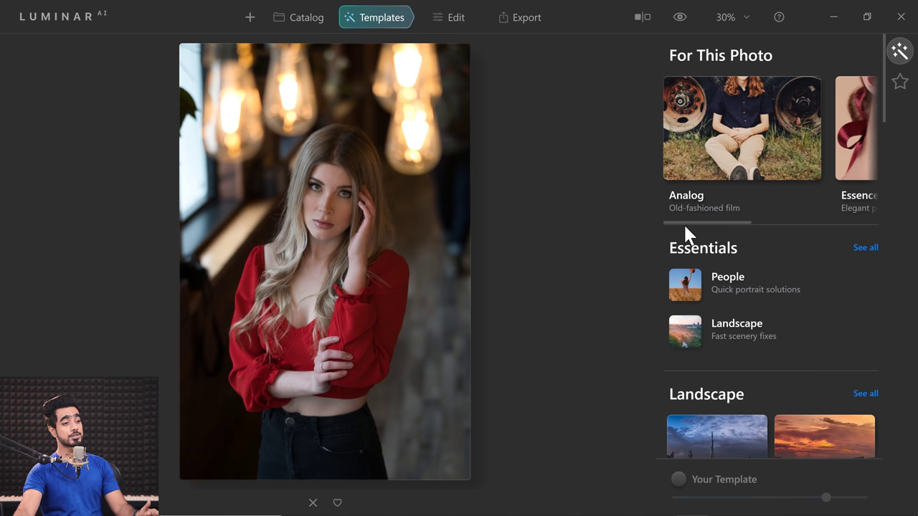
pyautogui.moveTo(683, 223); pyautogui.dragTo(821, 226)
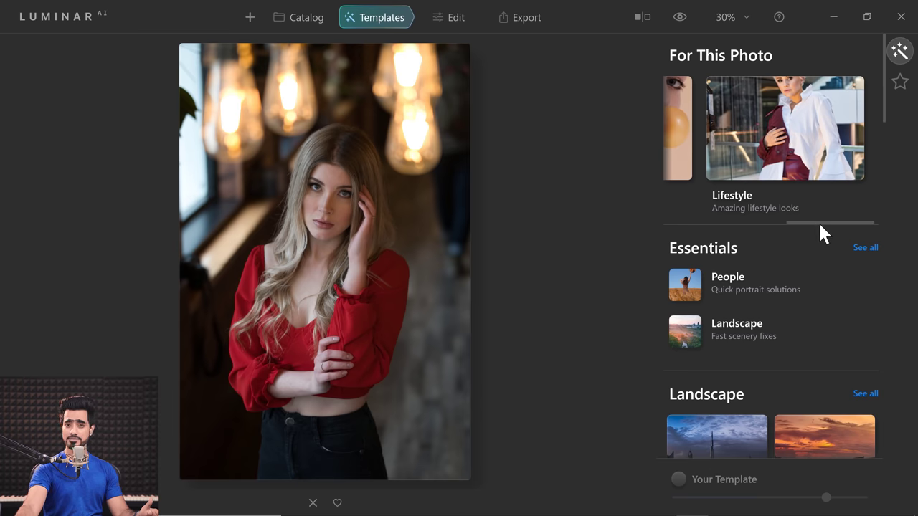
pyautogui.click(788, 132)
pyautogui.moveTo(883, 269); pyautogui.dragTo(886, 328)
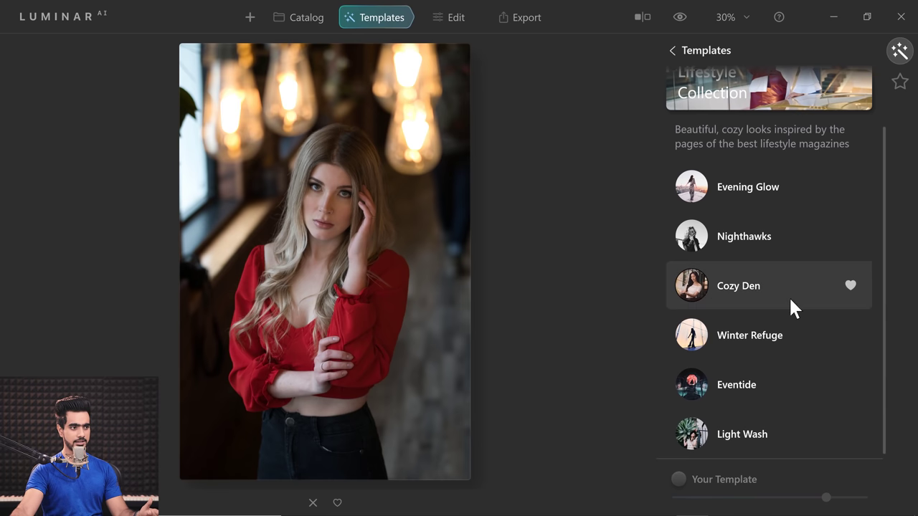
pyautogui.click(714, 290)
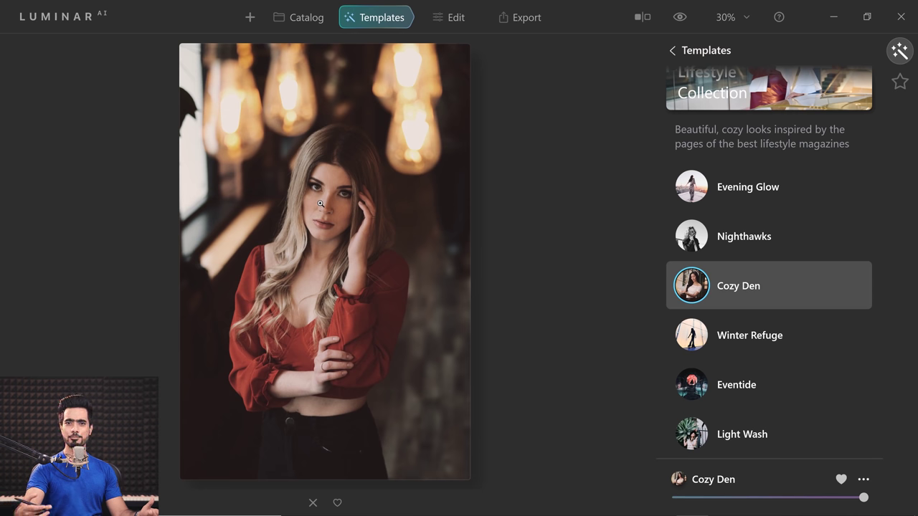
pyautogui.click(680, 19)
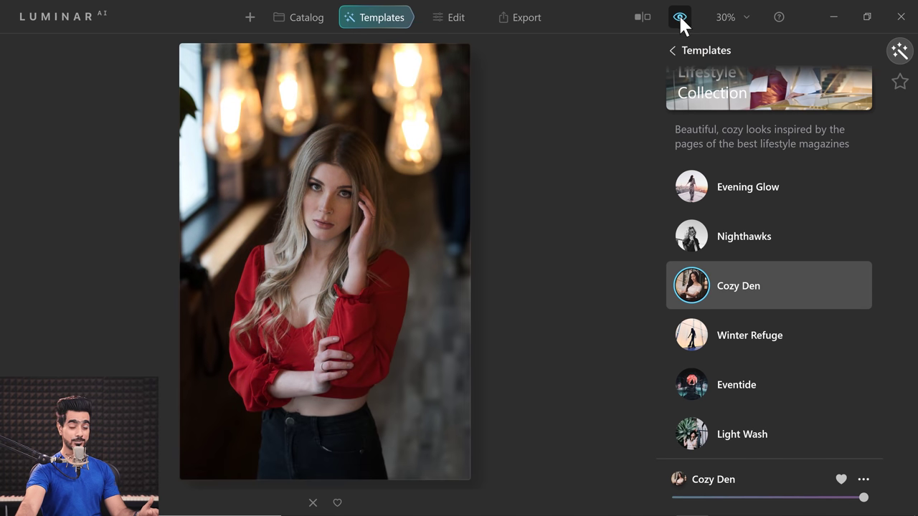
pyautogui.click(679, 18)
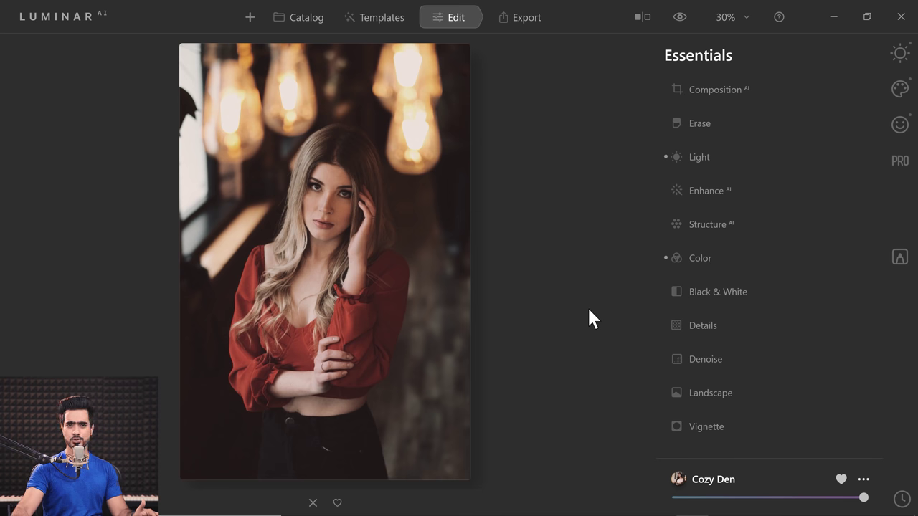
# - Browse the suggested template collections and the remaining categories down to the Portrait collections
pyautogui.click(386, 24)
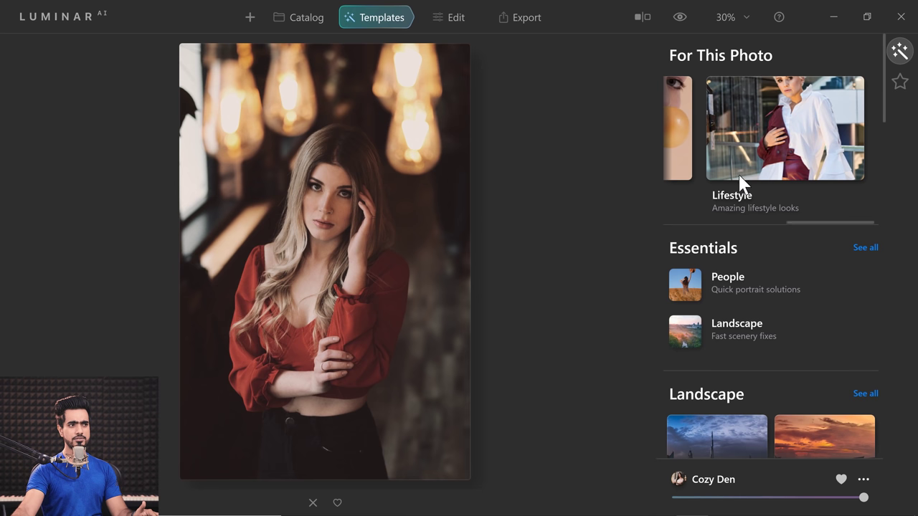
pyautogui.moveTo(790, 225); pyautogui.dragTo(672, 211)
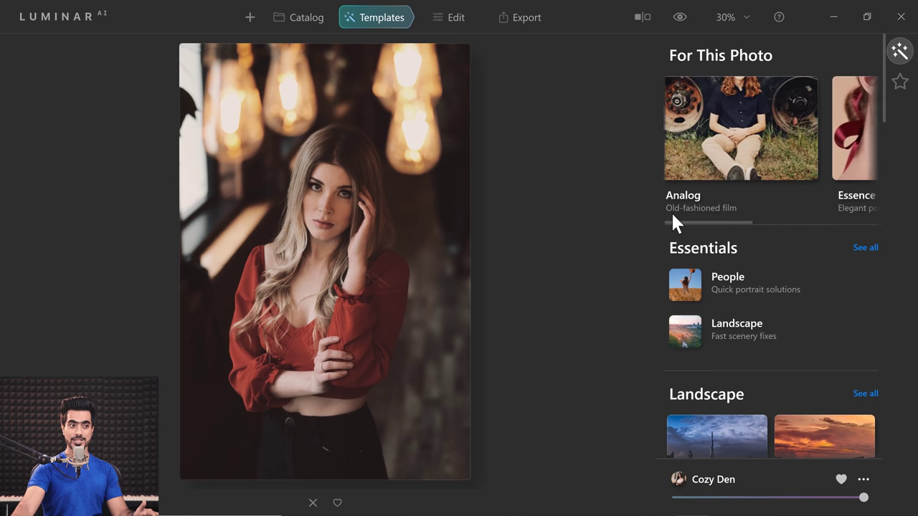
pyautogui.moveTo(882, 114); pyautogui.dragTo(881, 281)
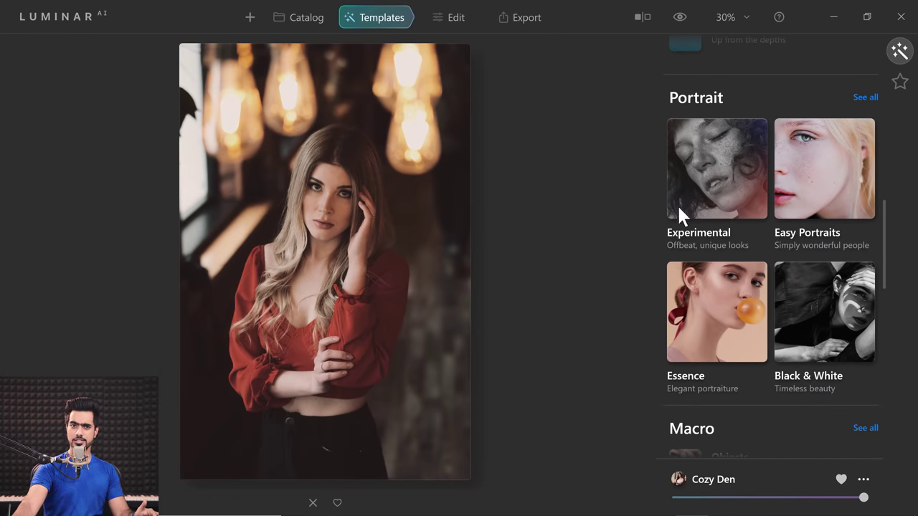
# - Compare the Cold Frame template from the Experimental portrait collection with the original, and apply the Celebrate template instead
pyautogui.click(710, 185)
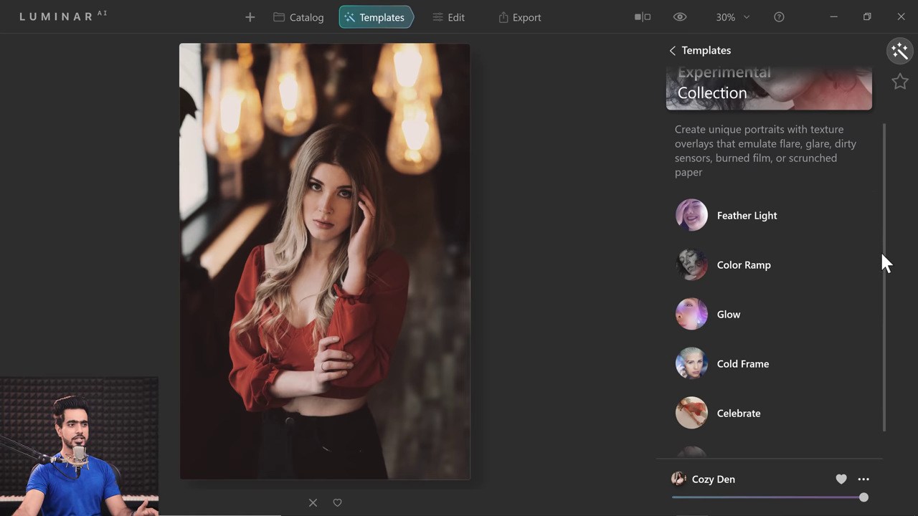
pyautogui.moveTo(879, 251); pyautogui.dragTo(879, 285)
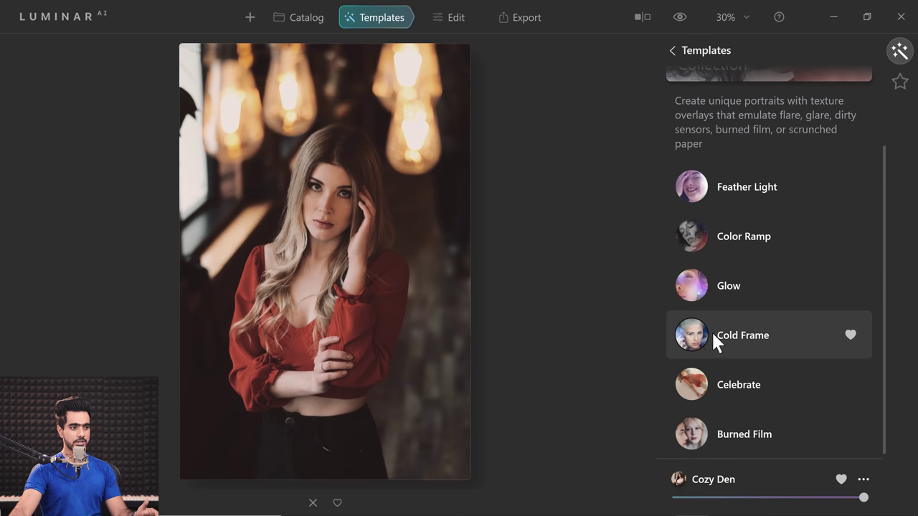
pyautogui.click(701, 355)
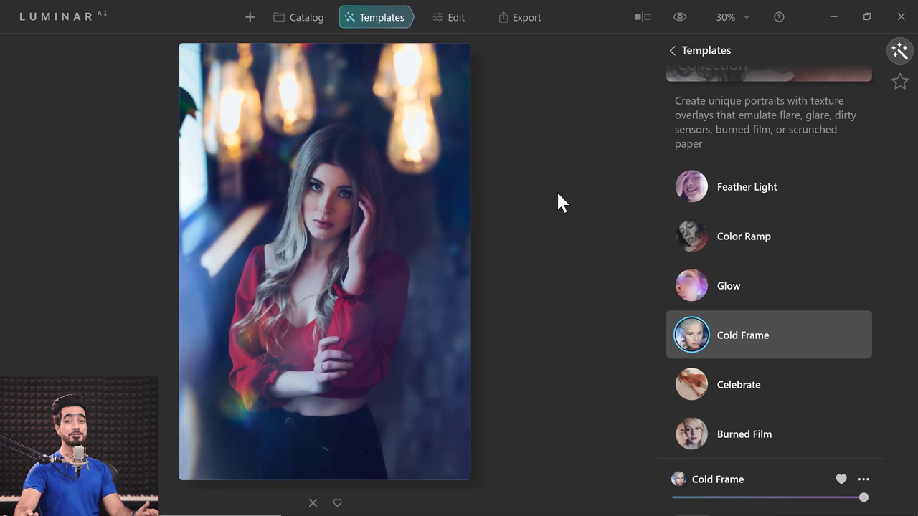
pyautogui.moveTo(680, 17); pyautogui.dragTo(679, 19)
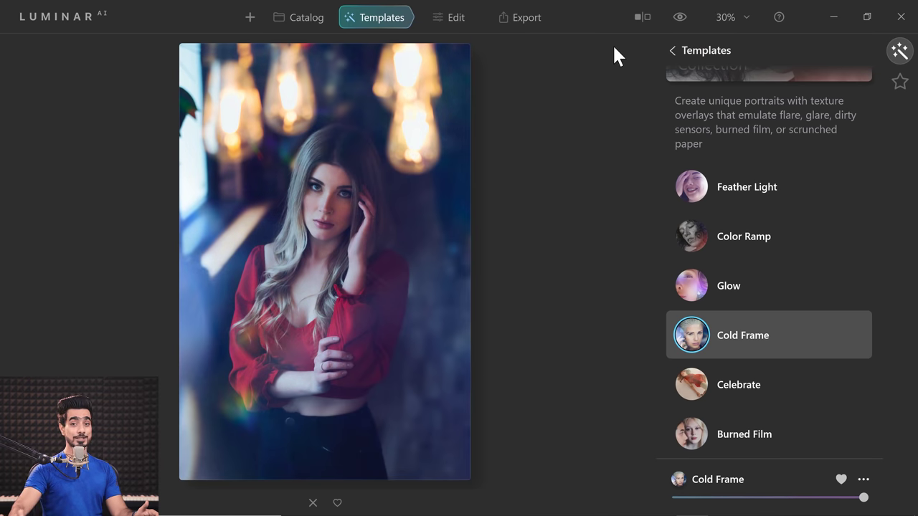
pyautogui.click(723, 386)
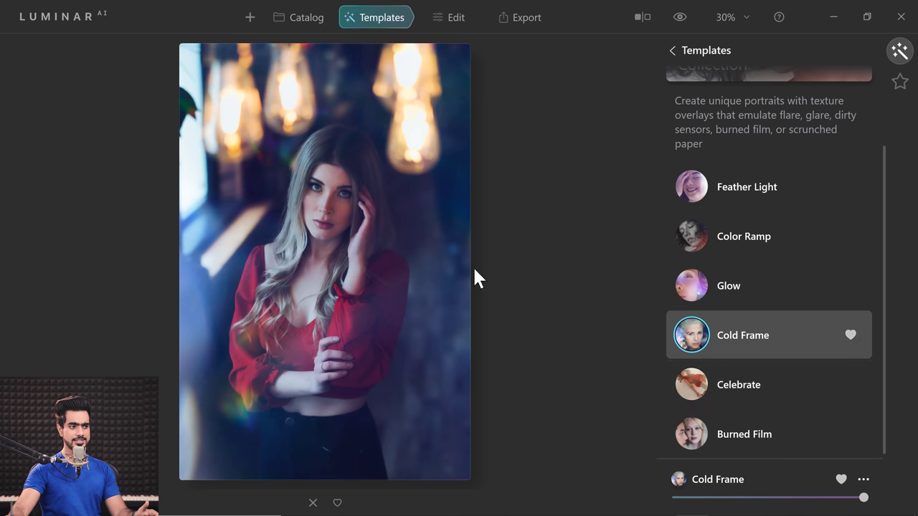
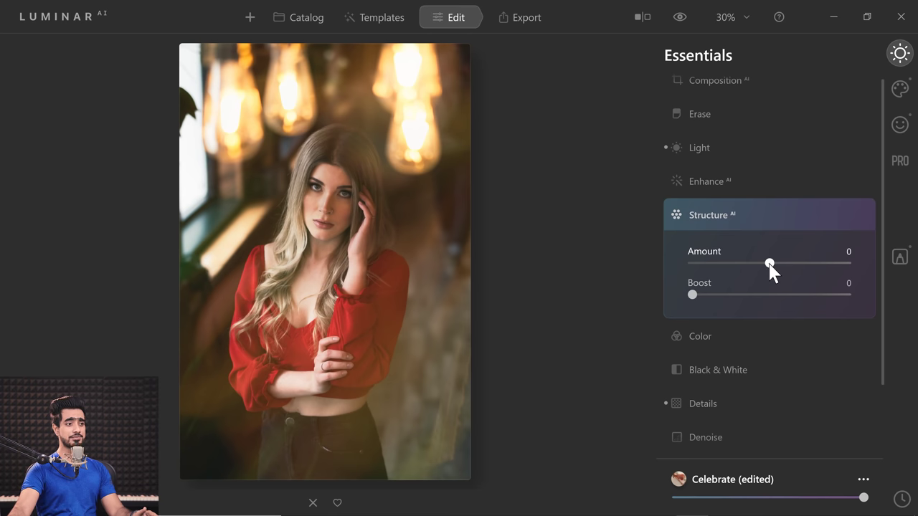
# - Try a Structure AI amount of 50 on the photo, and settle on -19
pyautogui.moveTo(769, 264); pyautogui.dragTo(808, 265)
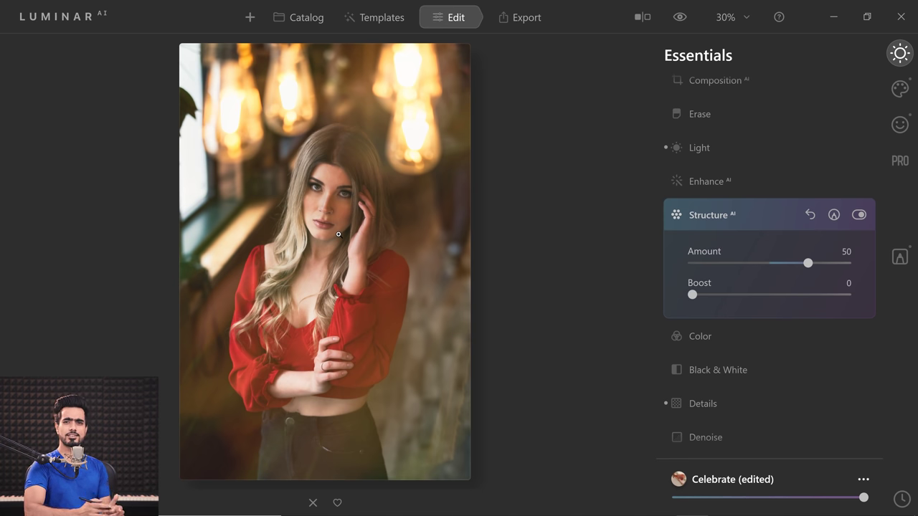
pyautogui.moveTo(809, 263); pyautogui.dragTo(754, 267)
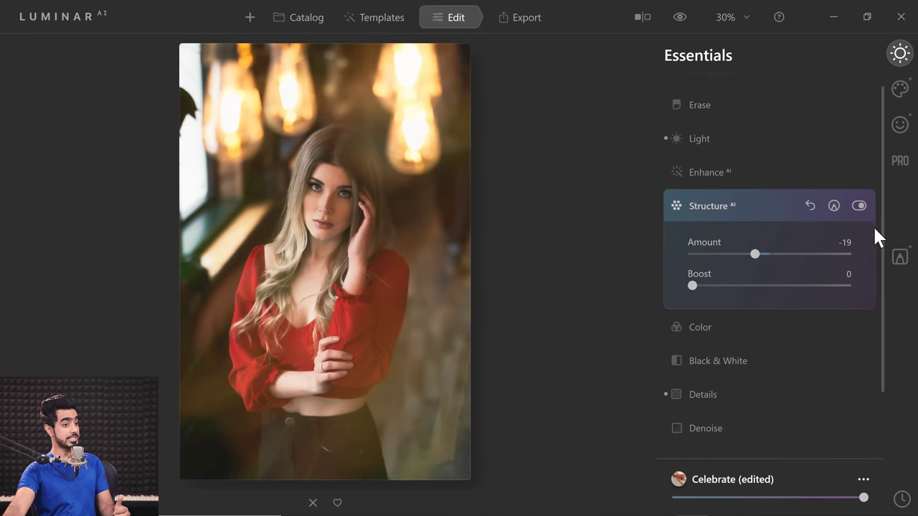
# - Set Sharpen to 69 in the Details tool while inspecting the woman's face at 200%
pyautogui.moveTo(877, 224); pyautogui.dragTo(881, 296)
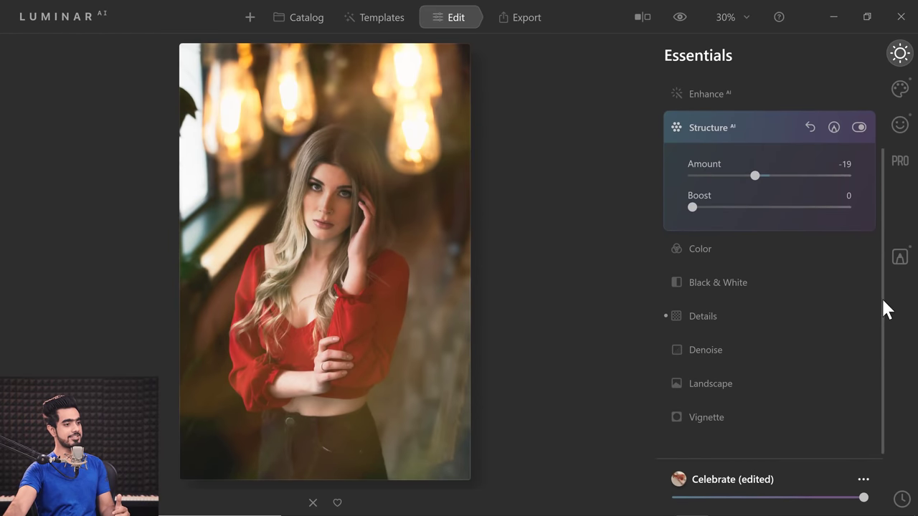
pyautogui.click(701, 317)
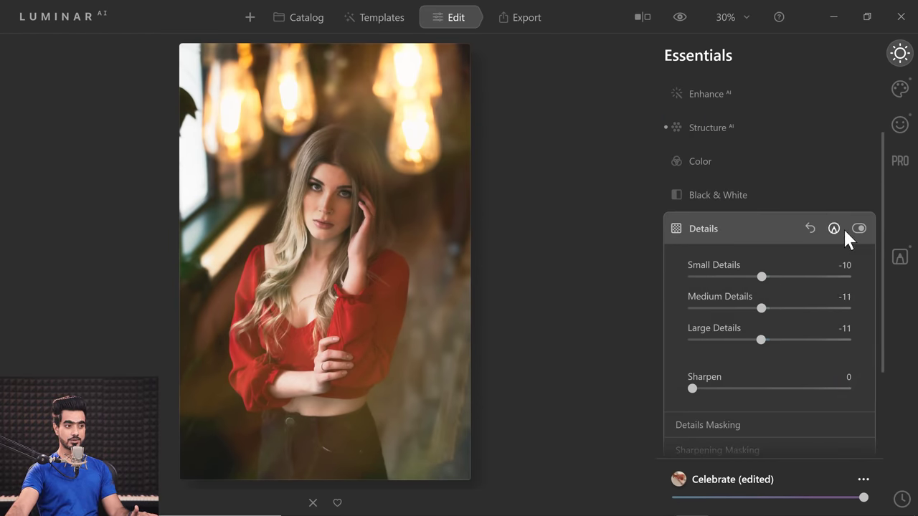
pyautogui.moveTo(879, 234); pyautogui.dragTo(773, 301)
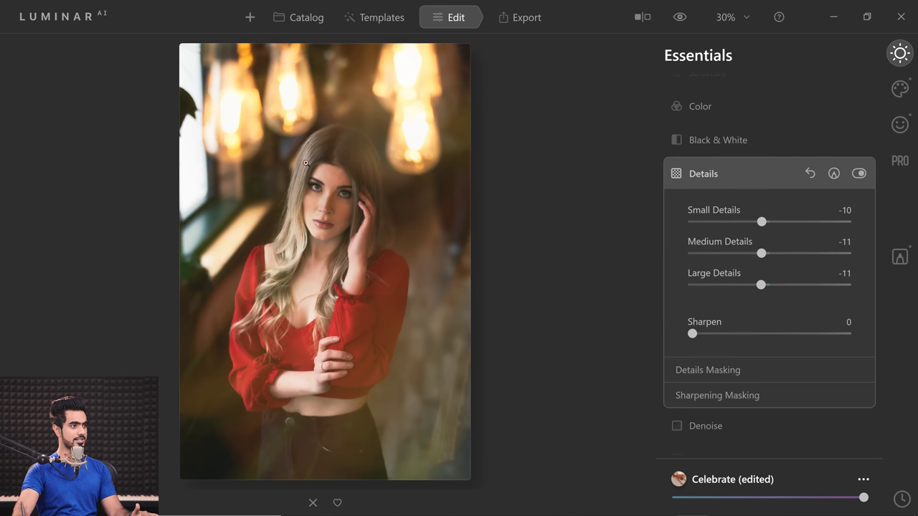
pyautogui.click(726, 17)
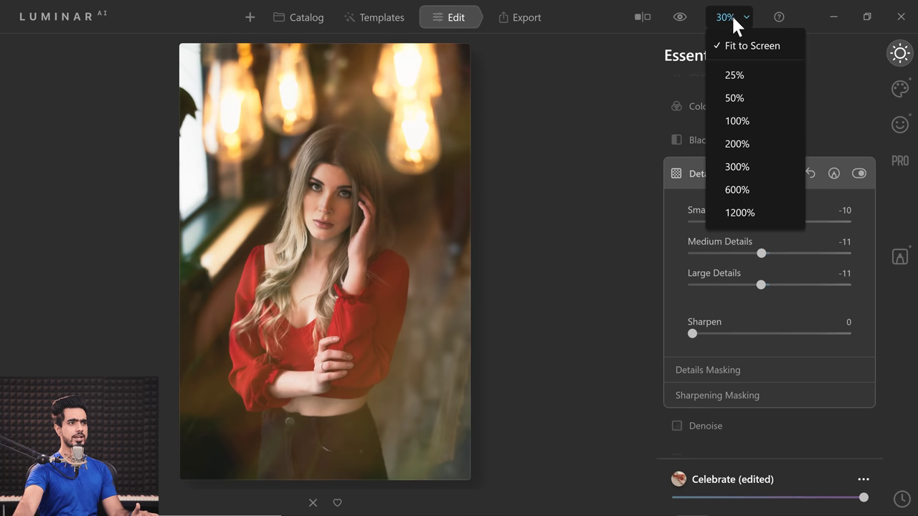
pyautogui.click(738, 144)
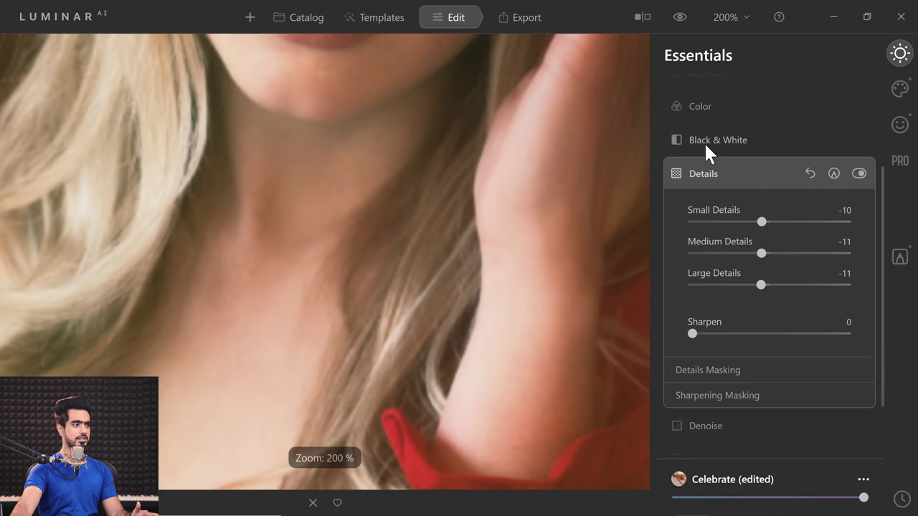
pyautogui.moveTo(359, 123); pyautogui.dragTo(359, 334)
pyautogui.moveTo(380, 205); pyautogui.dragTo(383, 238)
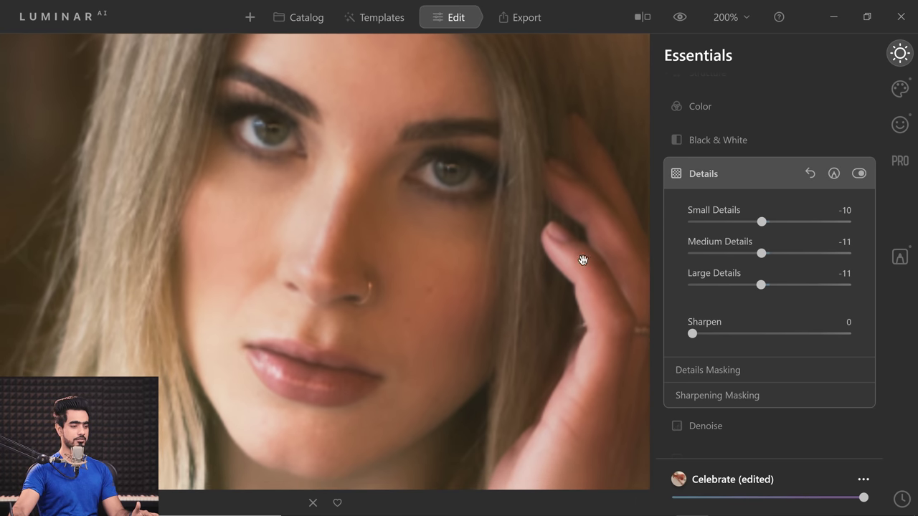
pyautogui.moveTo(792, 333); pyautogui.dragTo(797, 333)
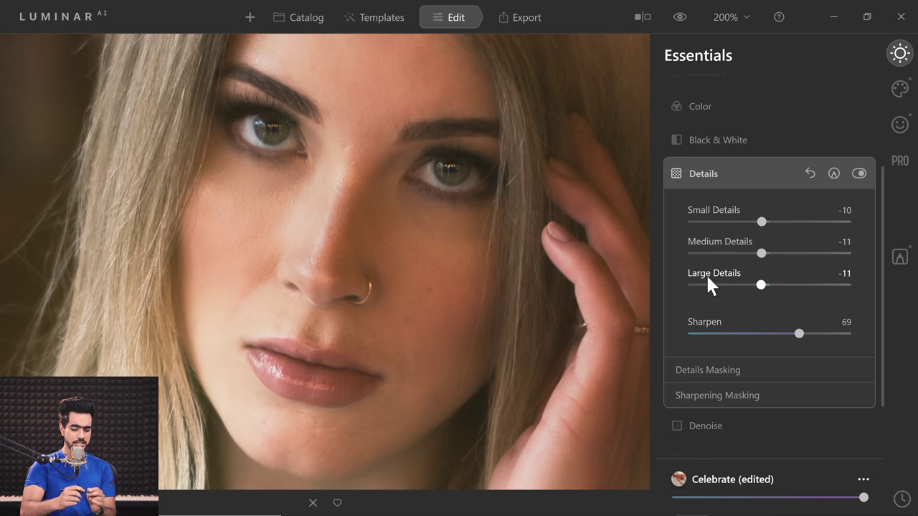
# - Set the Sharpening Radius to 68 in the Details tool's sharpening masking options and close the tool
pyautogui.scroll(-1, 729, 364)
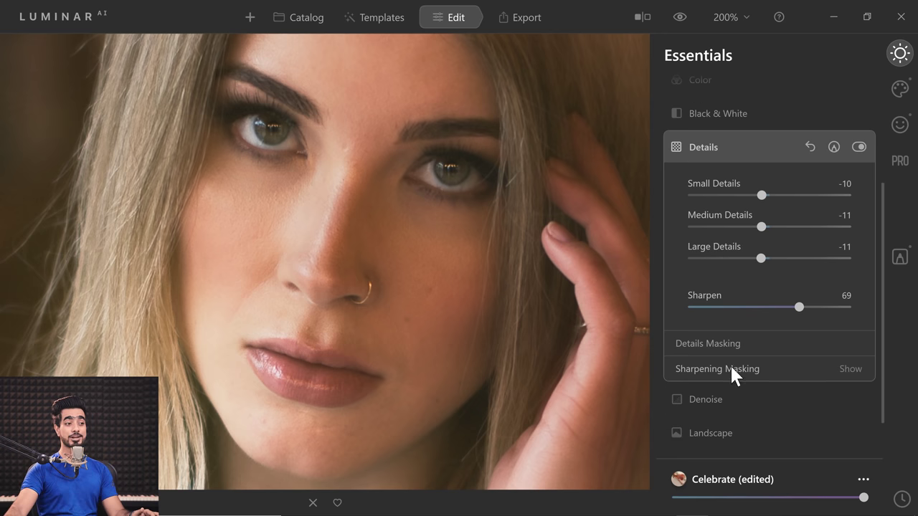
pyautogui.click(728, 368)
pyautogui.moveTo(772, 406); pyautogui.dragTo(803, 407)
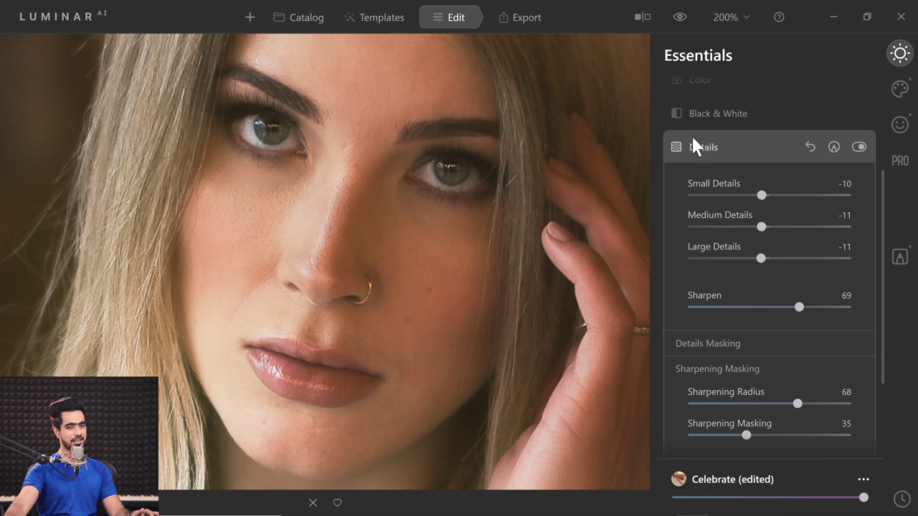
pyautogui.click(726, 19)
pyautogui.click(749, 39)
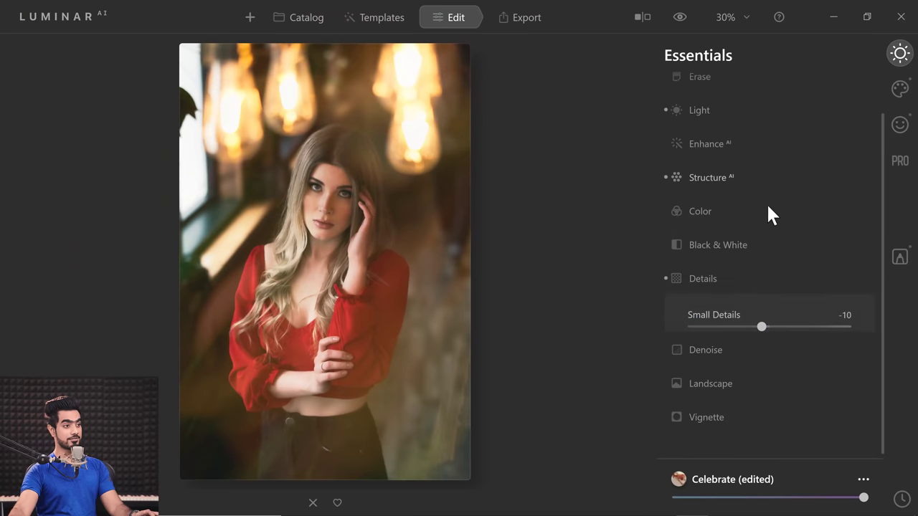
pyautogui.click(832, 278)
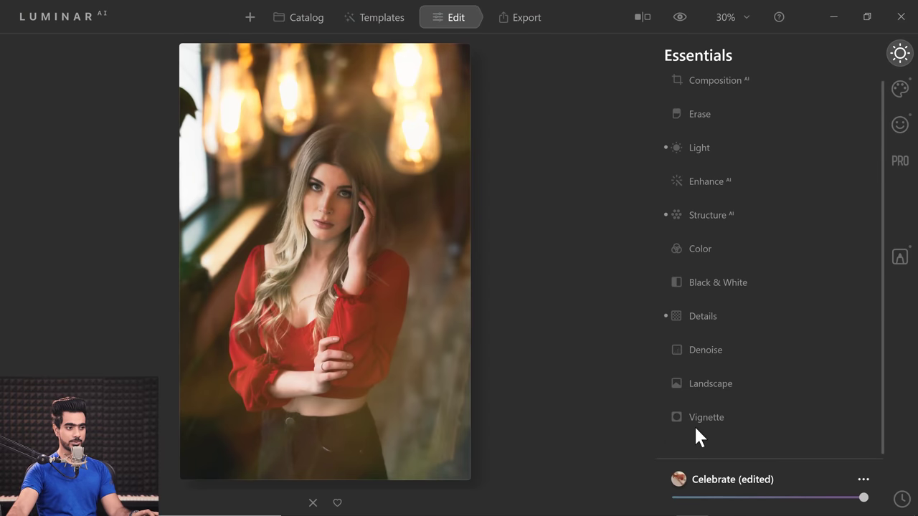
# - Add a vignette with amount -44 and size 23, and compare the photo with and without it
pyautogui.click(718, 418)
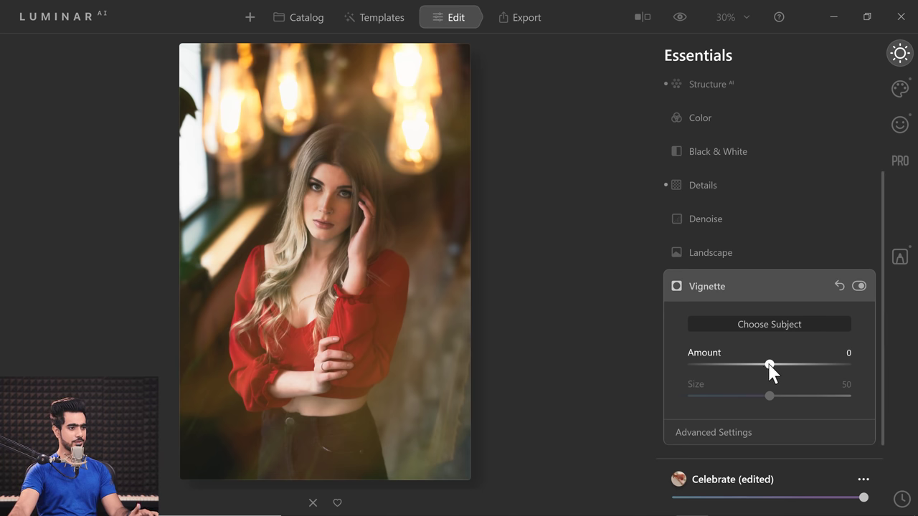
pyautogui.moveTo(769, 364); pyautogui.dragTo(745, 366)
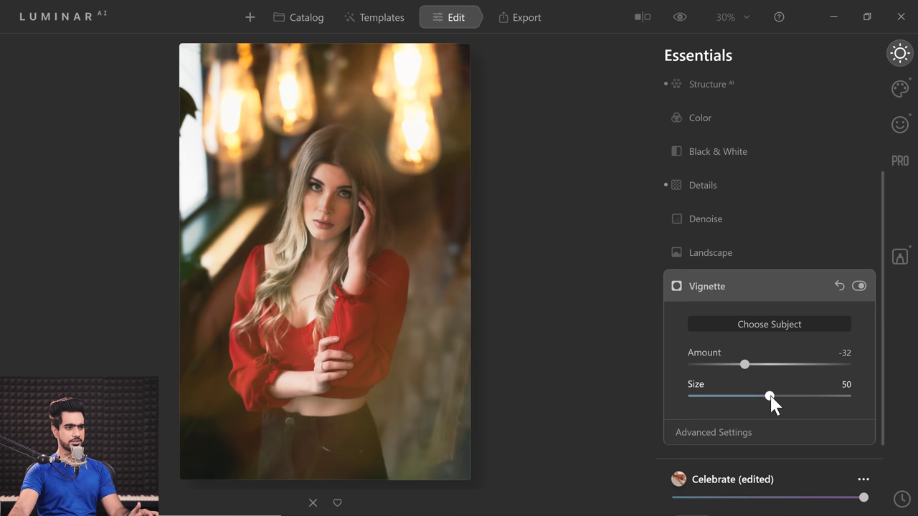
pyautogui.moveTo(725, 399); pyautogui.dragTo(772, 402)
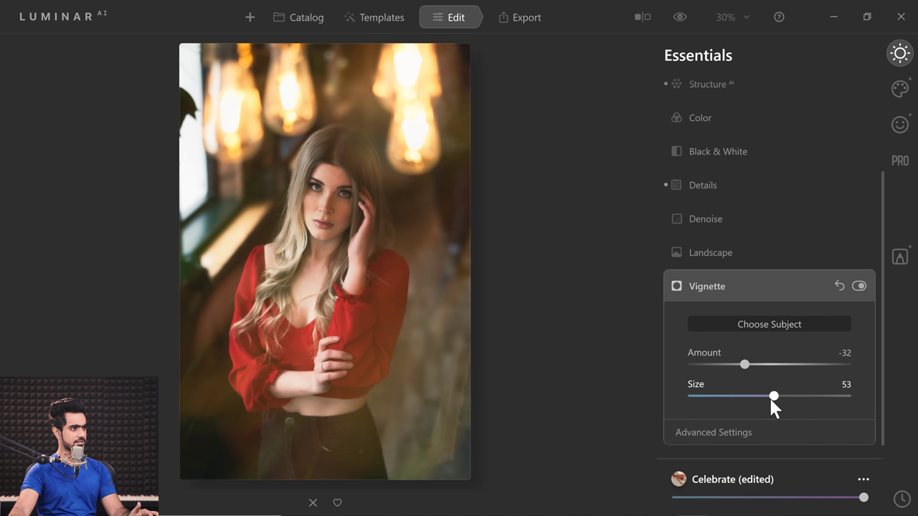
pyautogui.moveTo(743, 368); pyautogui.dragTo(681, 371)
pyautogui.moveTo(731, 398)
pyautogui.mouseDown()
pyautogui.moveTo(755, 400)
pyautogui.moveTo(723, 401)
pyautogui.moveTo(729, 394)
pyautogui.mouseUp()
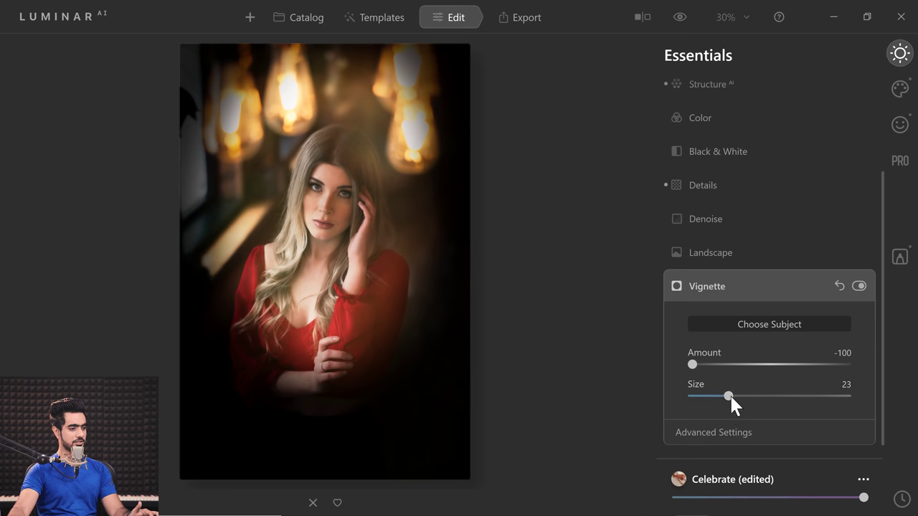
pyautogui.moveTo(694, 368); pyautogui.dragTo(736, 369)
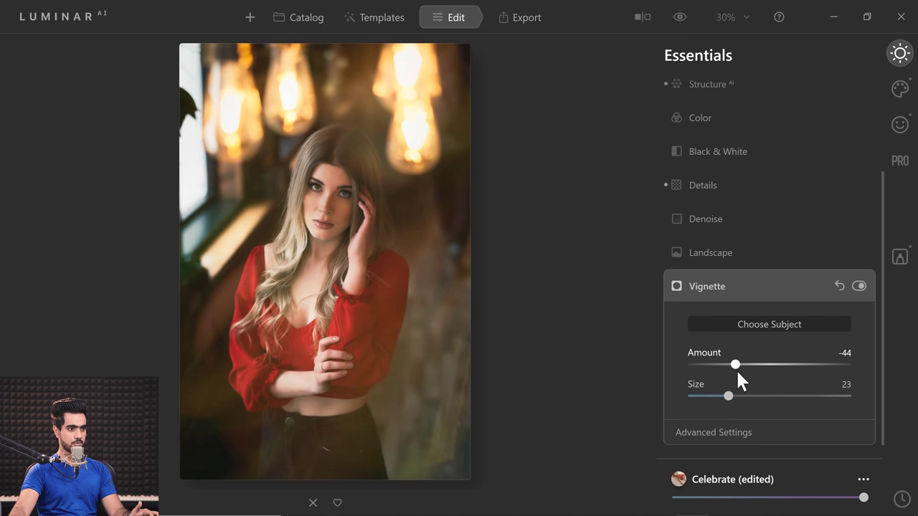
pyautogui.click(859, 286)
pyautogui.click(859, 287)
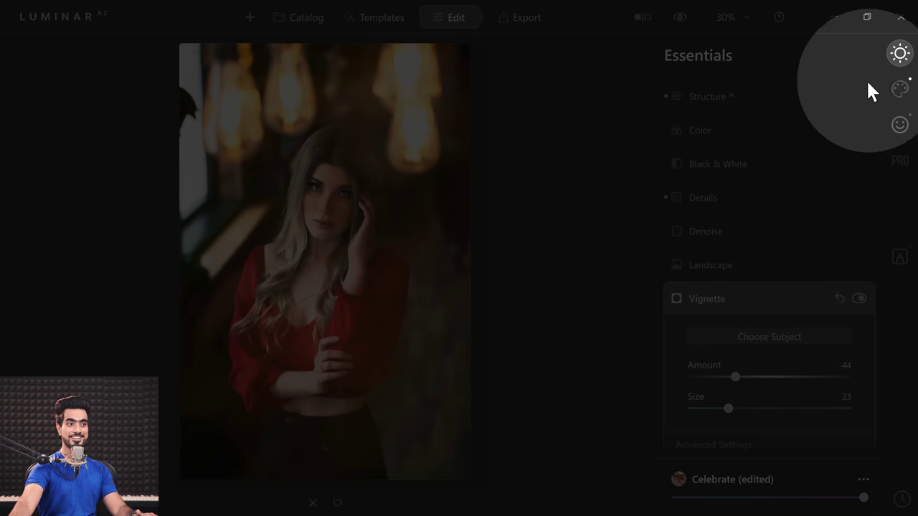
# - Add the creative Mystical effect with an amount of 25, and compare the photo with and without it
pyautogui.click(898, 90)
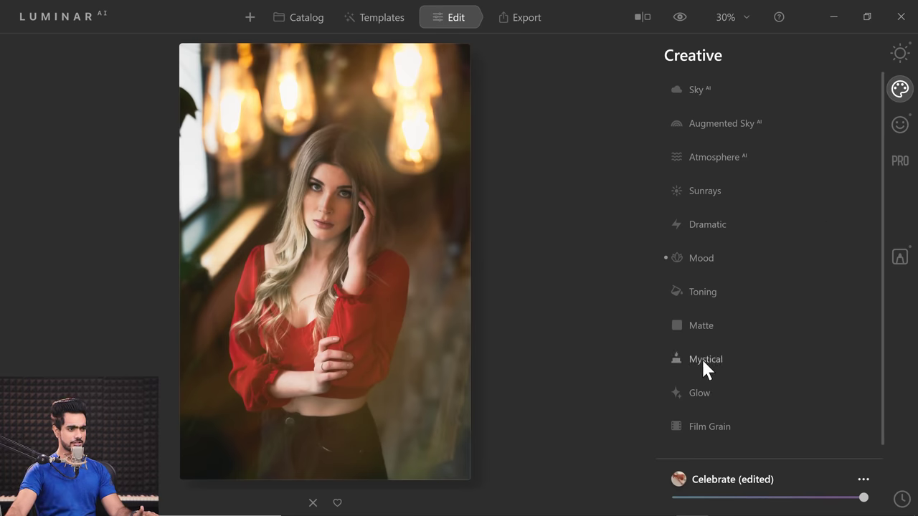
pyautogui.click(704, 359)
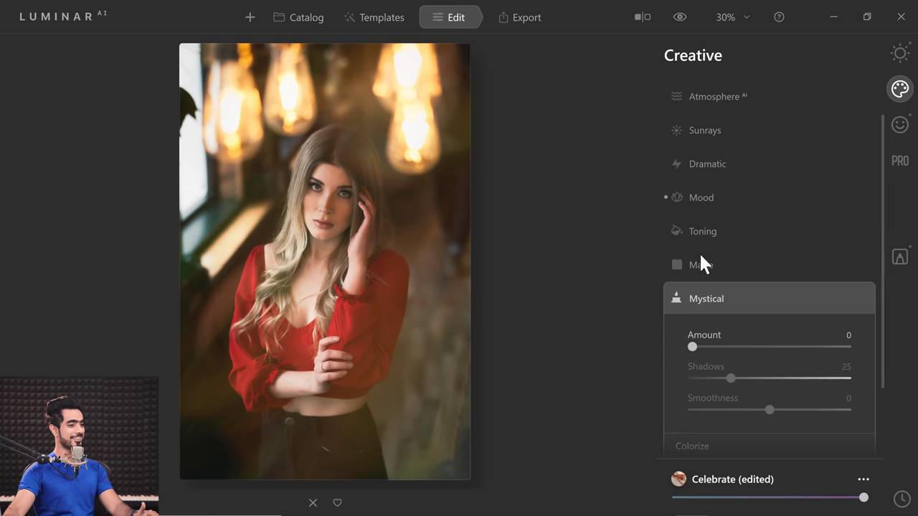
pyautogui.moveTo(693, 352); pyautogui.dragTo(730, 350)
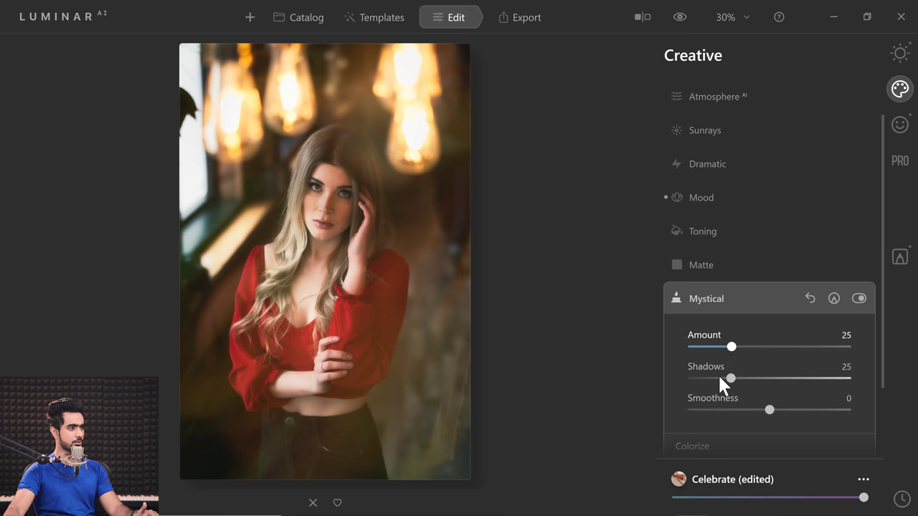
pyautogui.click(859, 299)
pyautogui.click(859, 299)
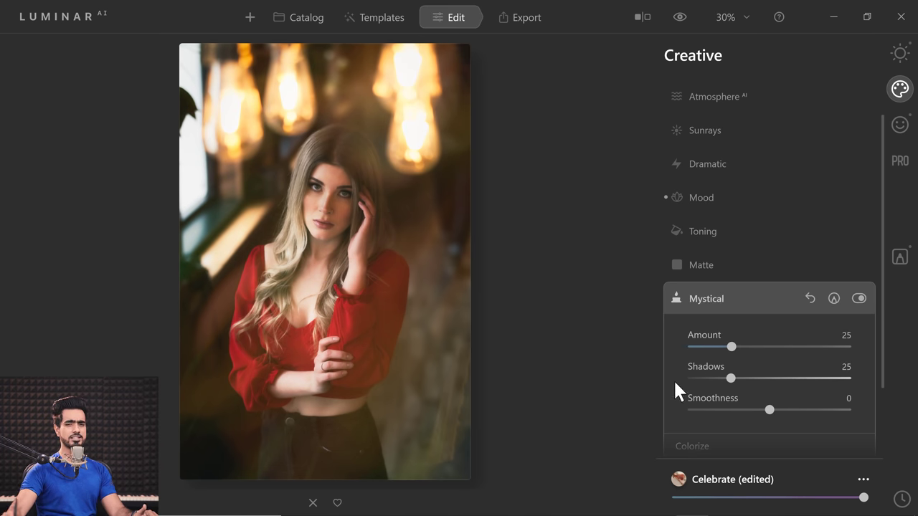
pyautogui.click(711, 300)
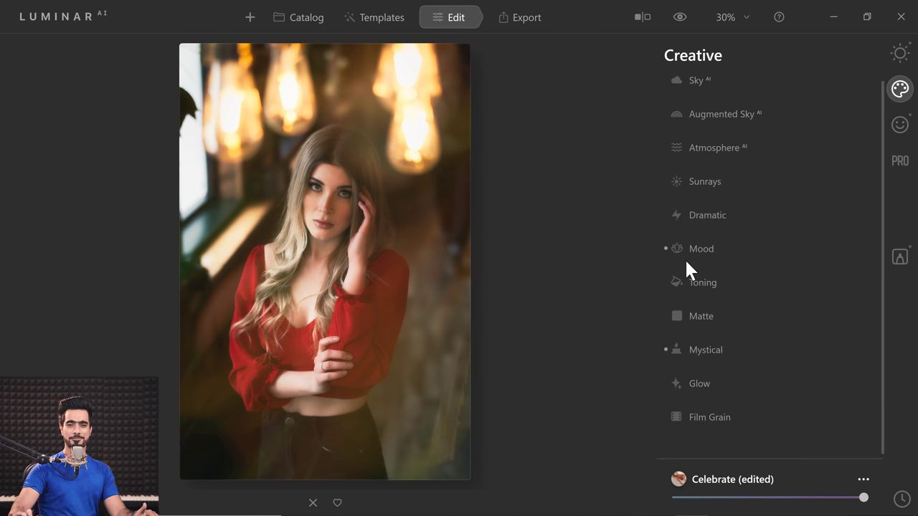
# - Add a Soft Focus glow with an amount of 4, trying the Glow type before returning to Soft Focus
pyautogui.click(699, 383)
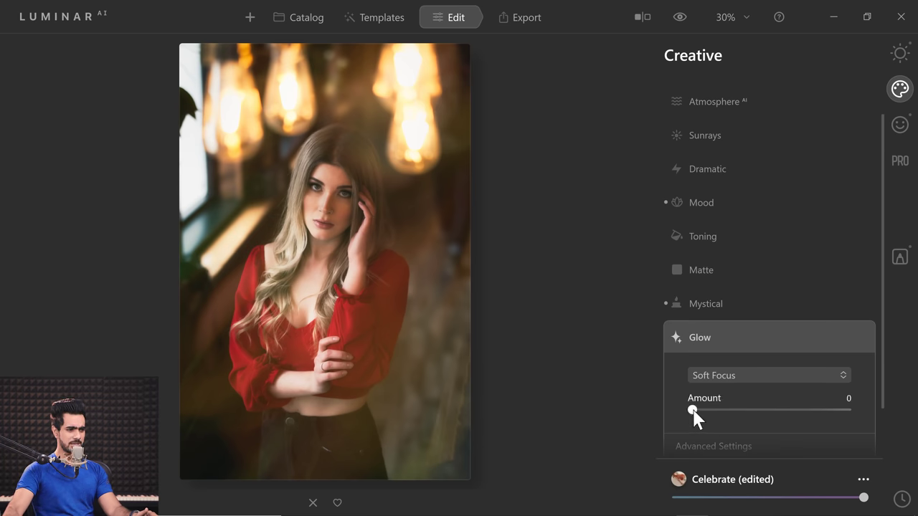
pyautogui.moveTo(697, 413); pyautogui.dragTo(701, 414)
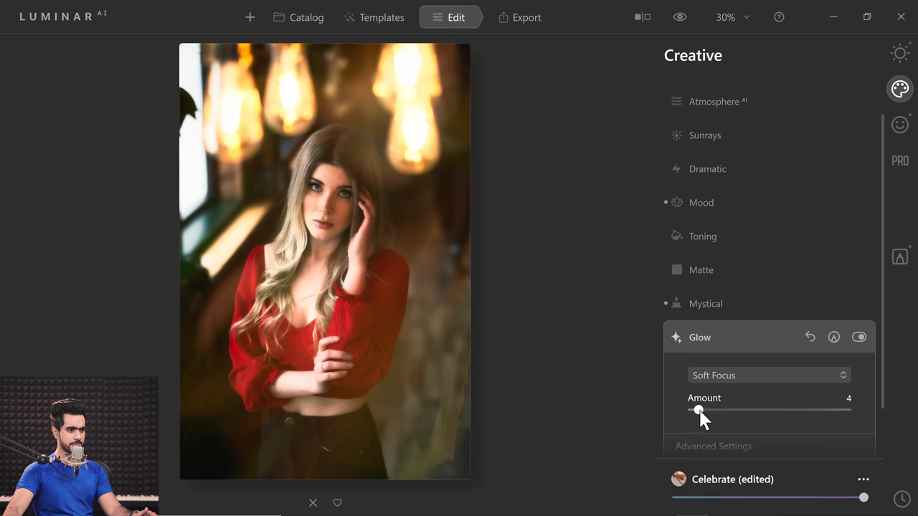
pyautogui.click(733, 376)
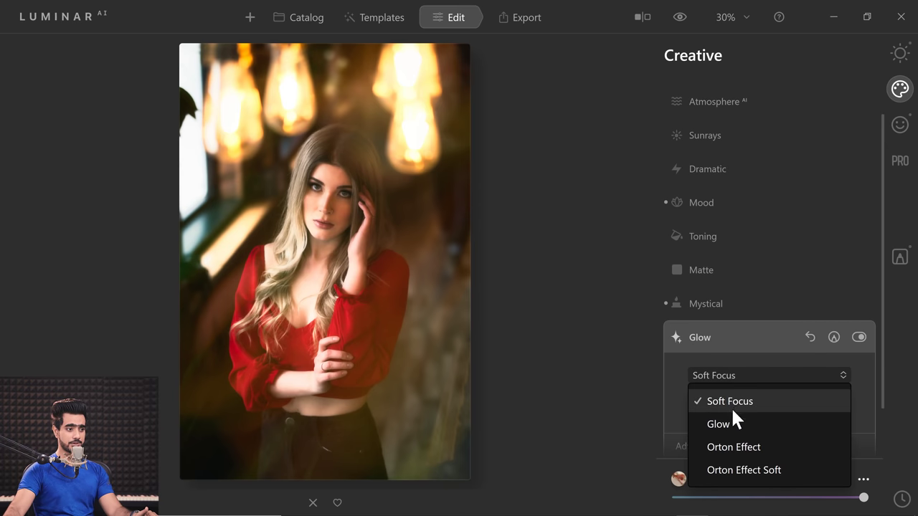
pyautogui.click(723, 423)
pyautogui.click(735, 373)
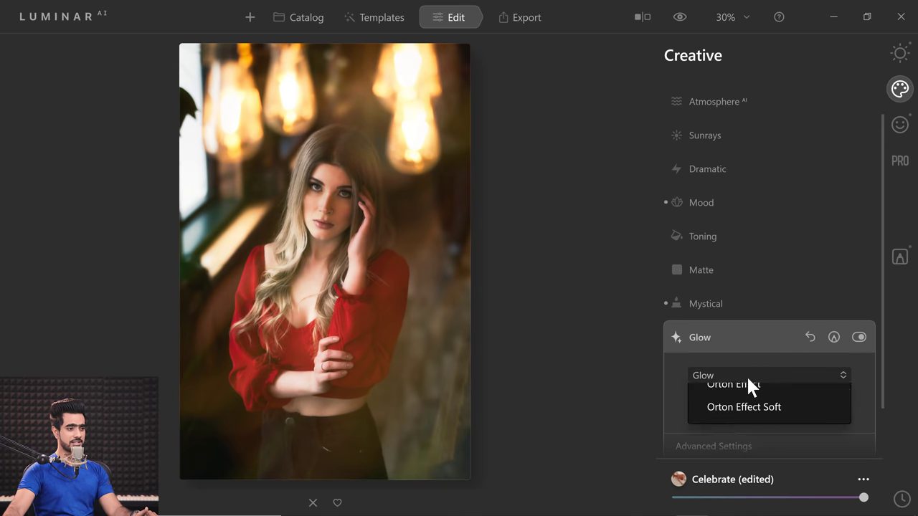
pyautogui.click(741, 401)
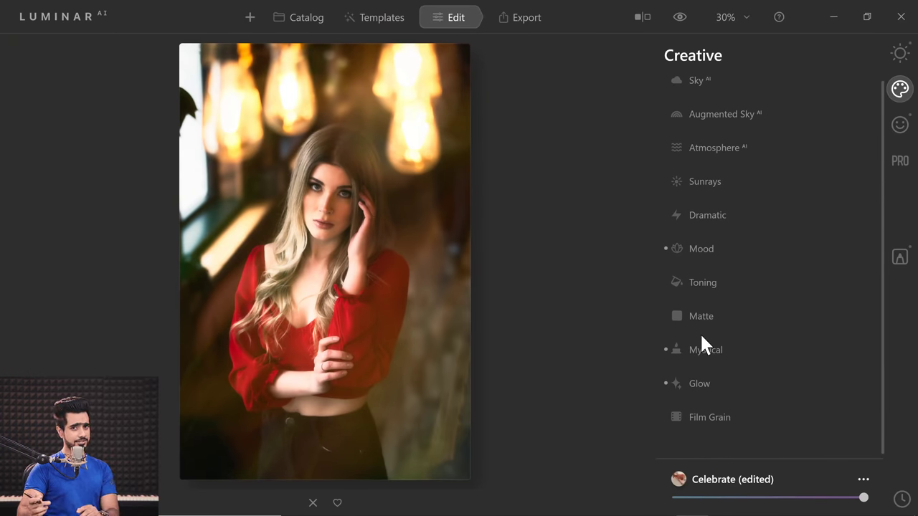
# - Brighten the woman's face by setting Face AI's Face Light to 27
pyautogui.click(900, 125)
pyautogui.click(697, 91)
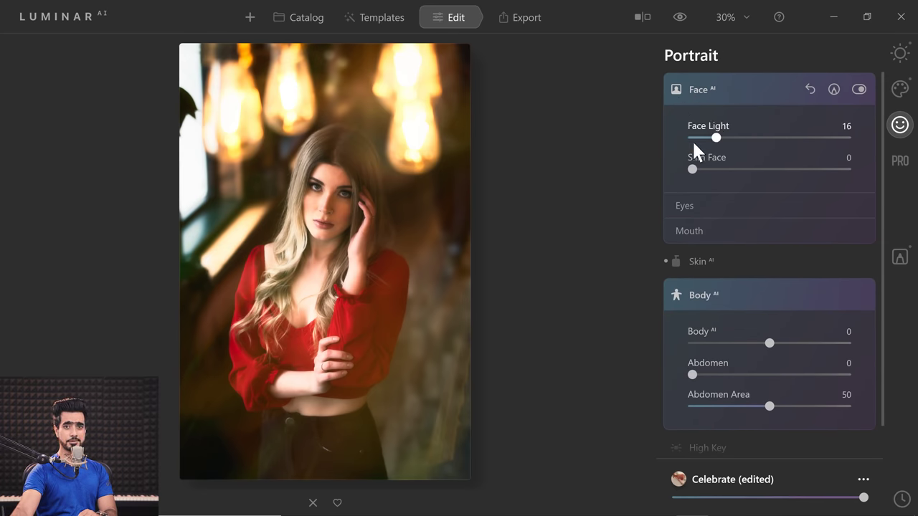
pyautogui.moveTo(715, 137); pyautogui.dragTo(690, 138)
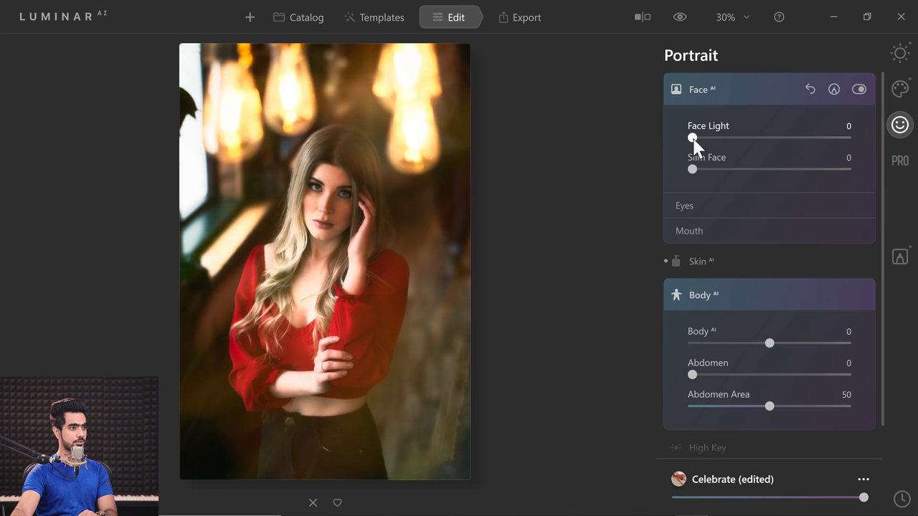
pyautogui.moveTo(693, 138); pyautogui.dragTo(730, 139)
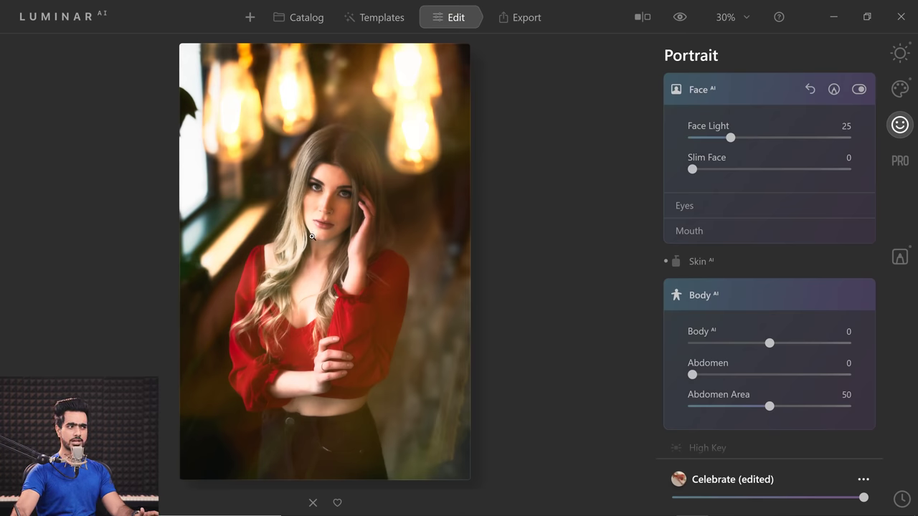
pyautogui.moveTo(753, 140); pyautogui.dragTo(735, 146)
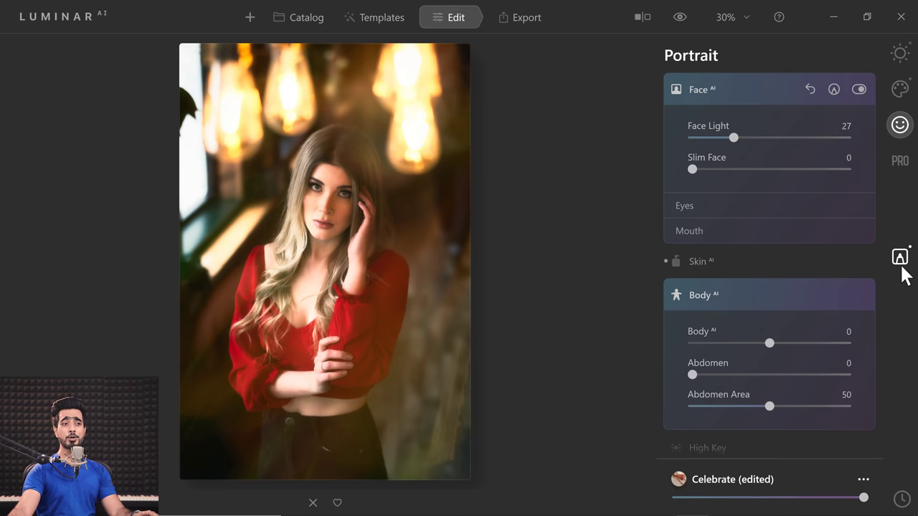
# - Add a Basic local masking adjustment with Highlights at -100 and Exposure at -0.37
pyautogui.click(901, 266)
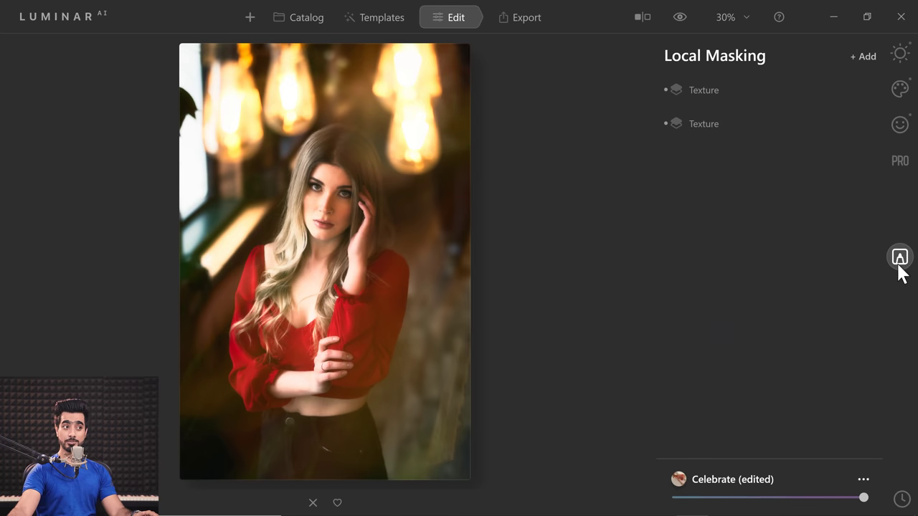
pyautogui.click(863, 58)
pyautogui.click(851, 84)
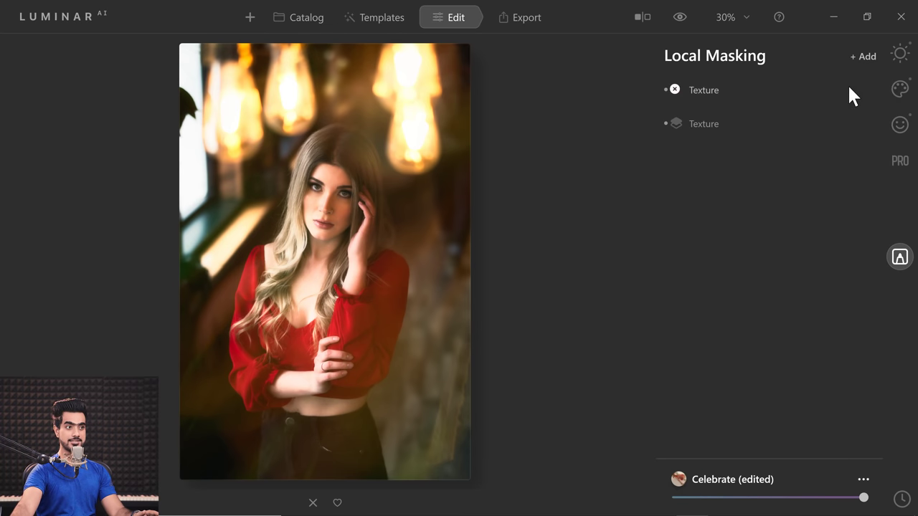
pyautogui.moveTo(767, 308); pyautogui.dragTo(689, 310)
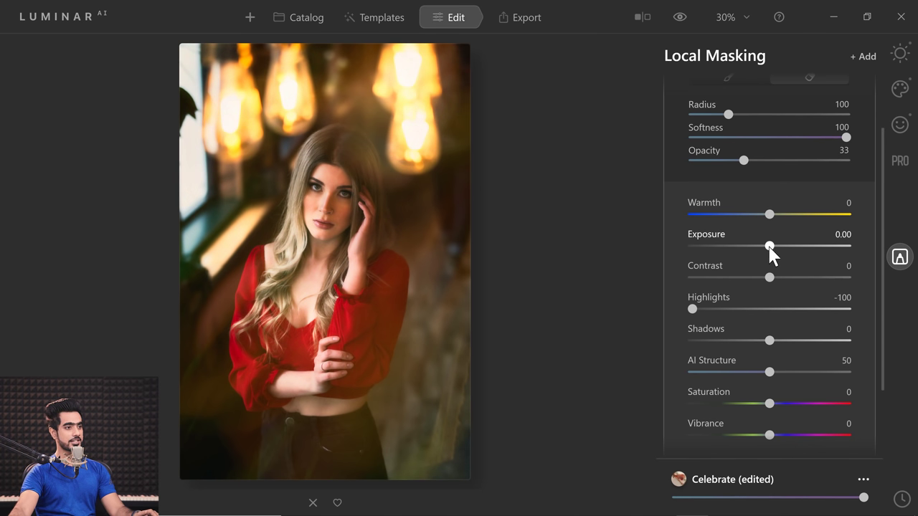
pyautogui.moveTo(769, 246); pyautogui.dragTo(763, 248)
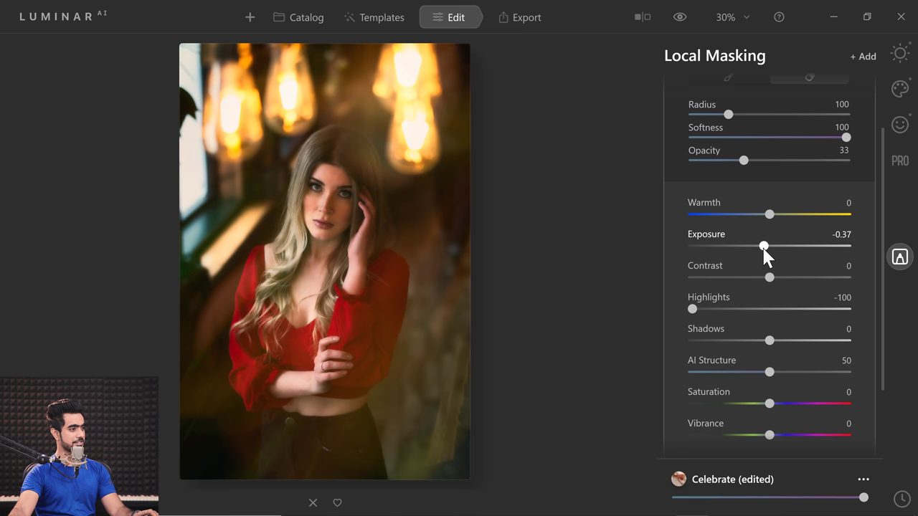
pyautogui.scroll(3, 789, 266)
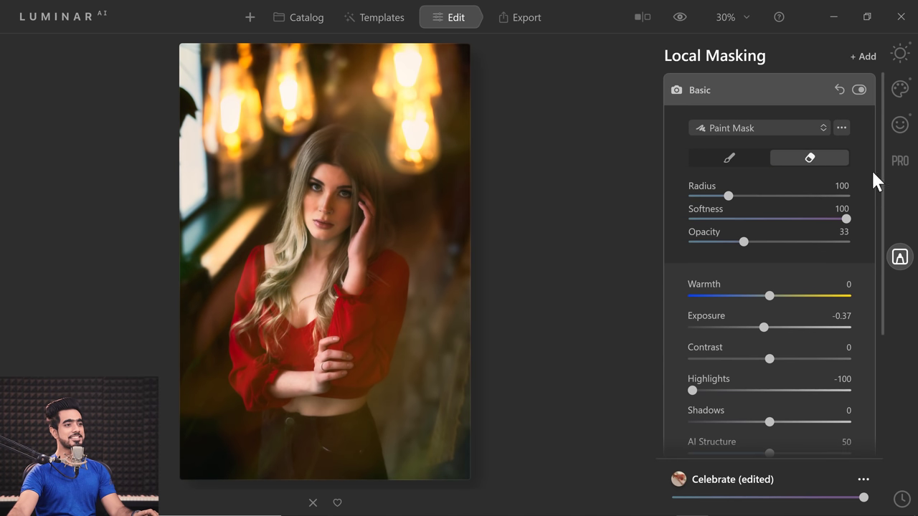
# - Paint the Basic adjustment's mask around the woman's face and hair, setting the brush radius to 52 and opacity to 84
pyautogui.click(725, 156)
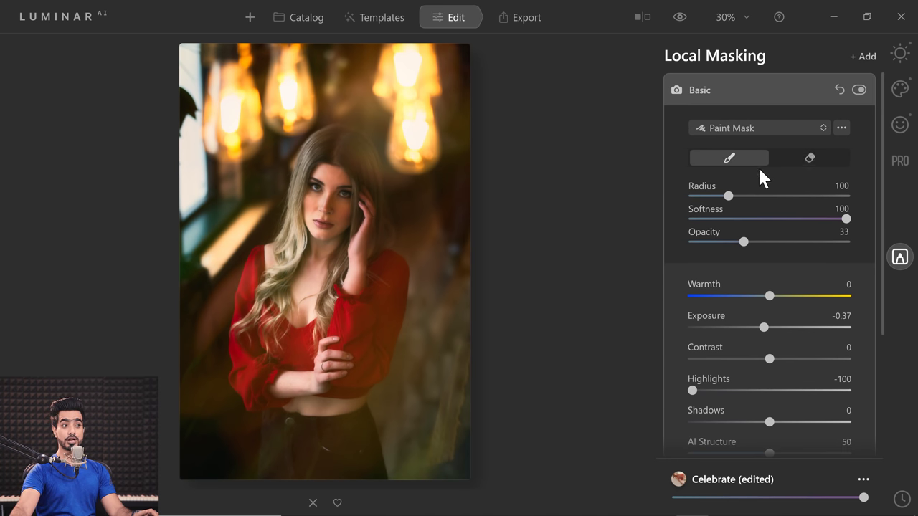
pyautogui.click(311, 224)
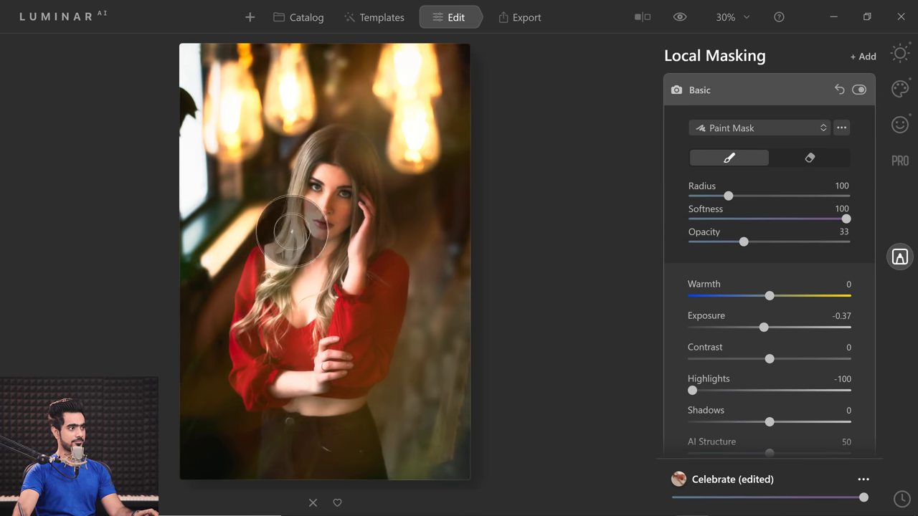
pyautogui.press('[')
pyautogui.press('[')
pyautogui.press('[')
pyautogui.press('[')
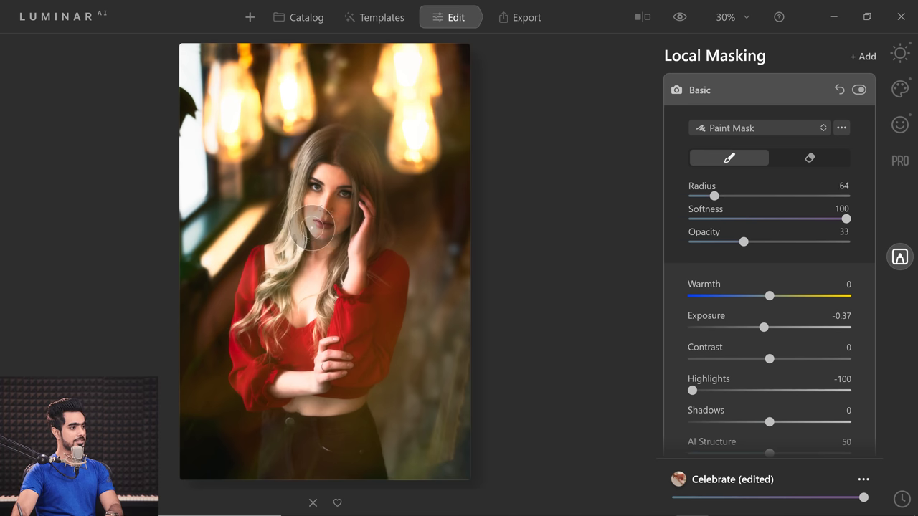
pyautogui.press(']')
pyautogui.moveTo(744, 242); pyautogui.dragTo(822, 242)
pyautogui.press('[')
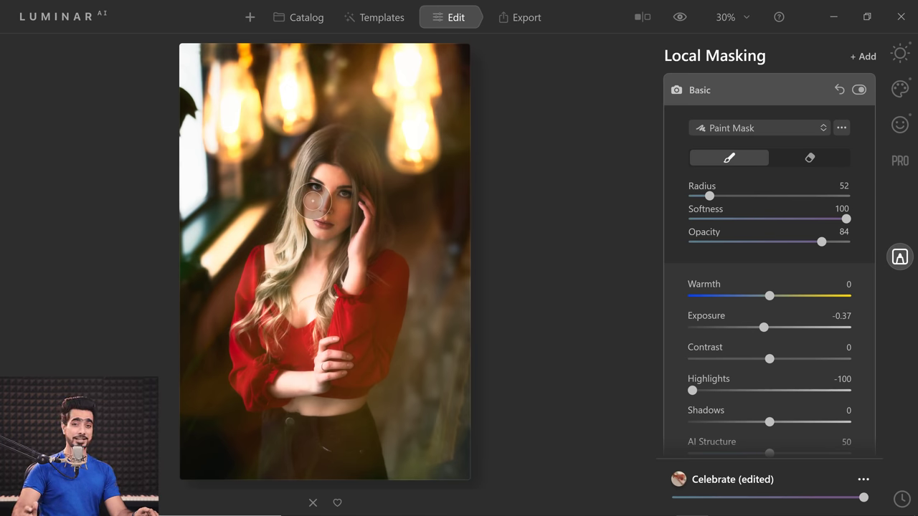
# - Add the creative Film Grain effect with an amount of 18
pyautogui.click(900, 90)
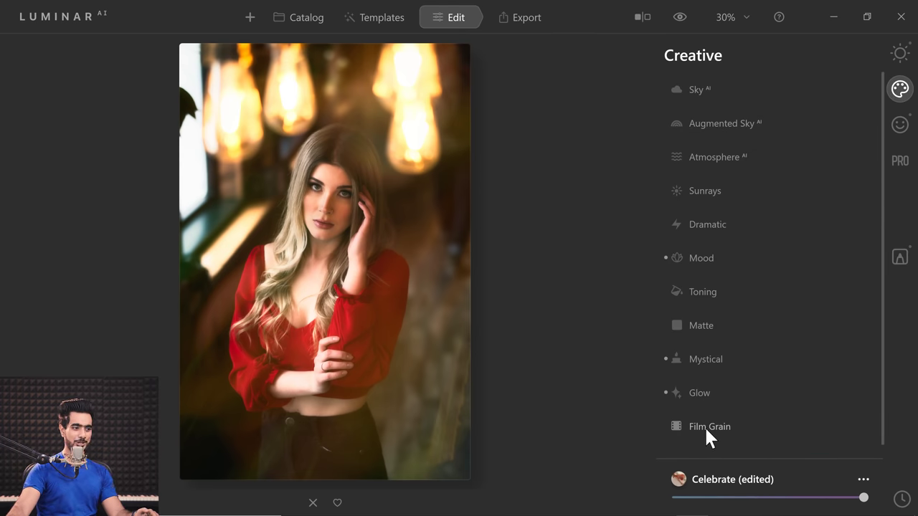
pyautogui.click(704, 426)
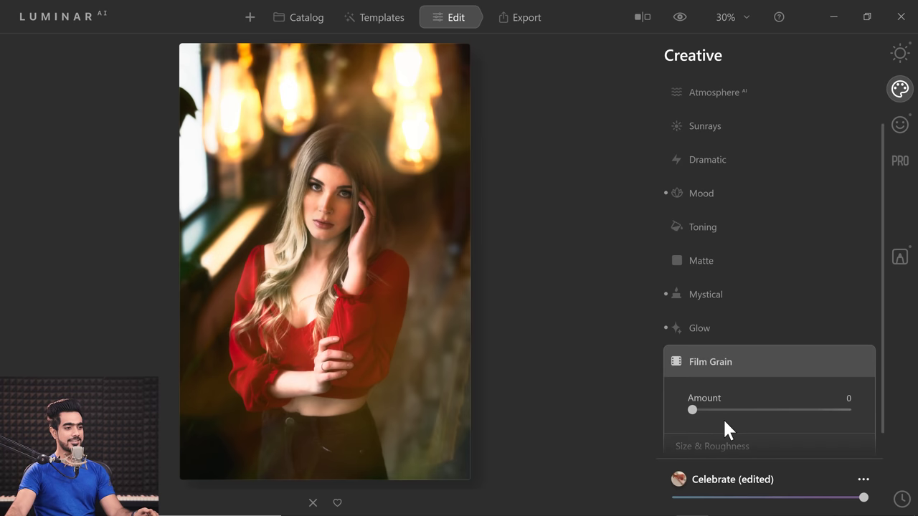
pyautogui.moveTo(693, 411); pyautogui.dragTo(720, 410)
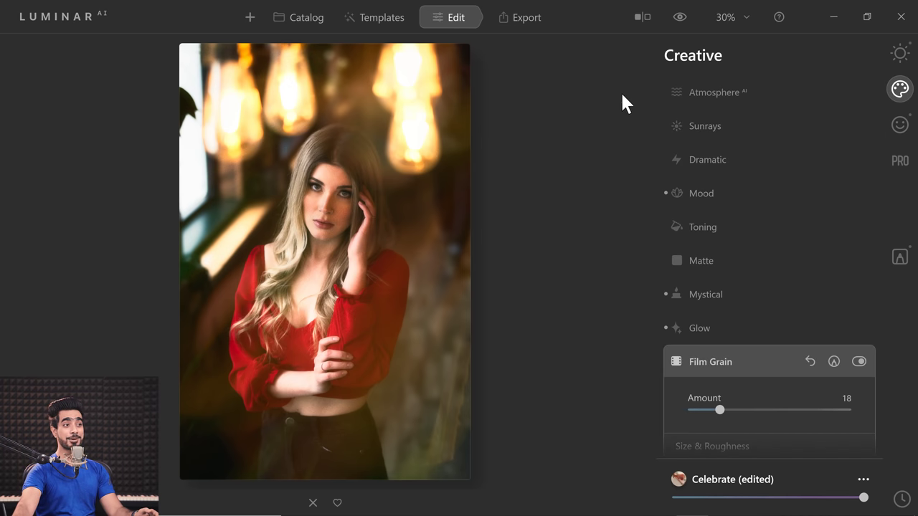
# - Set the film grain's Size to 40 and Roughness to 43, checking the result at 50% zoom
pyautogui.click(730, 20)
pyautogui.click(729, 96)
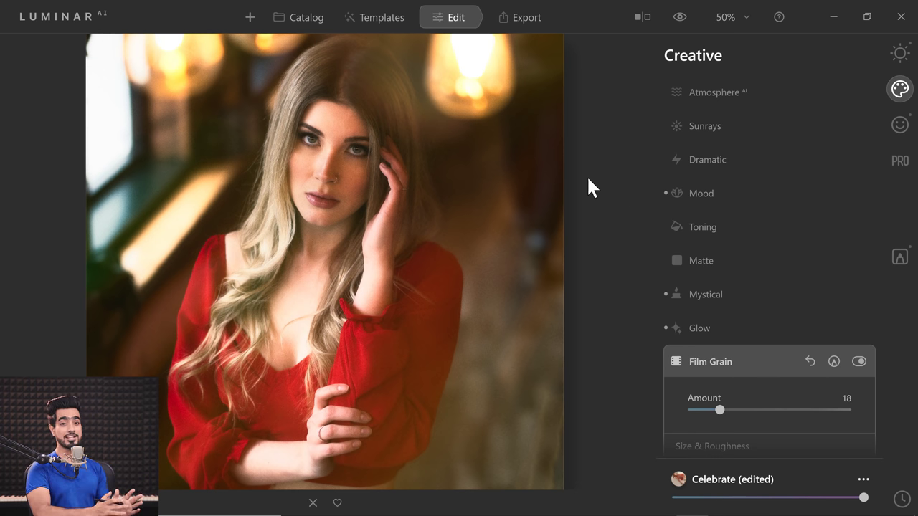
pyautogui.scroll(-1, 882, 348)
pyautogui.click(745, 419)
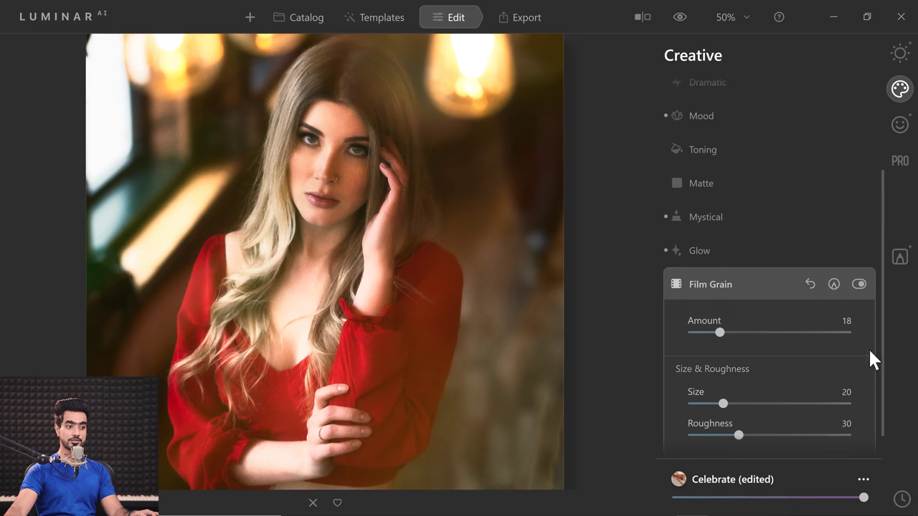
pyautogui.moveTo(723, 380); pyautogui.dragTo(727, 380)
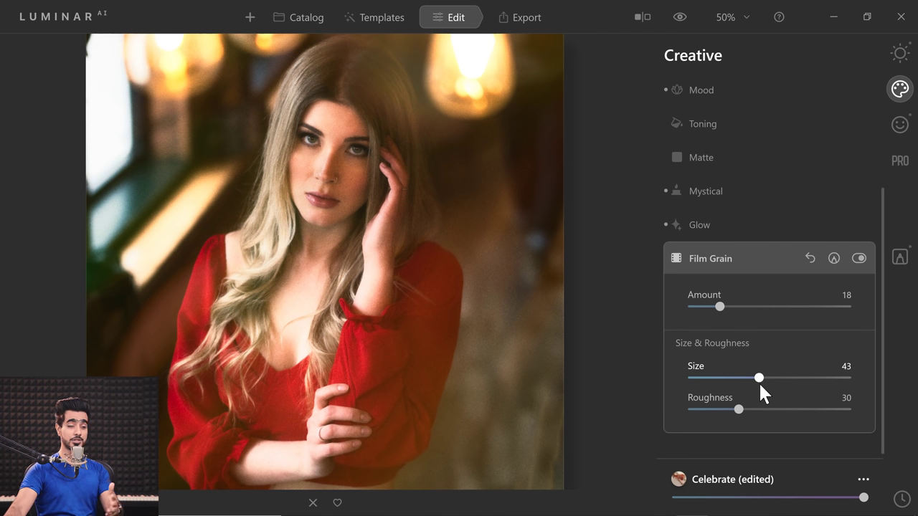
pyautogui.moveTo(760, 383); pyautogui.dragTo(754, 414)
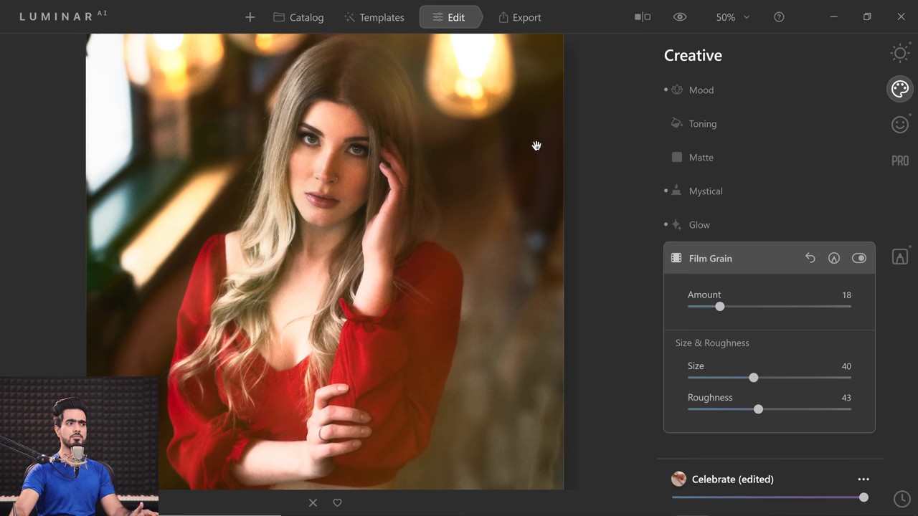
pyautogui.click(732, 21)
pyautogui.click(733, 41)
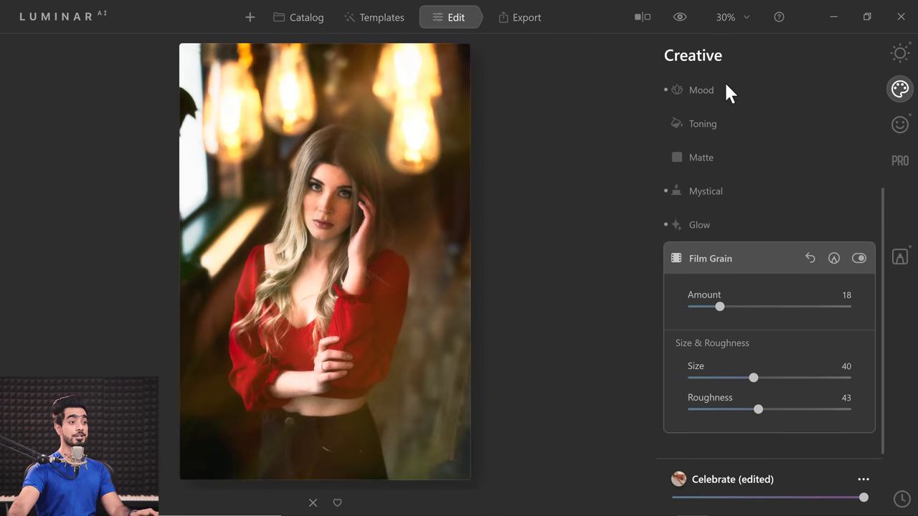
# - Set Face AI's Slim Face to 36 and change the eye colour to Hazel
pyautogui.click(898, 128)
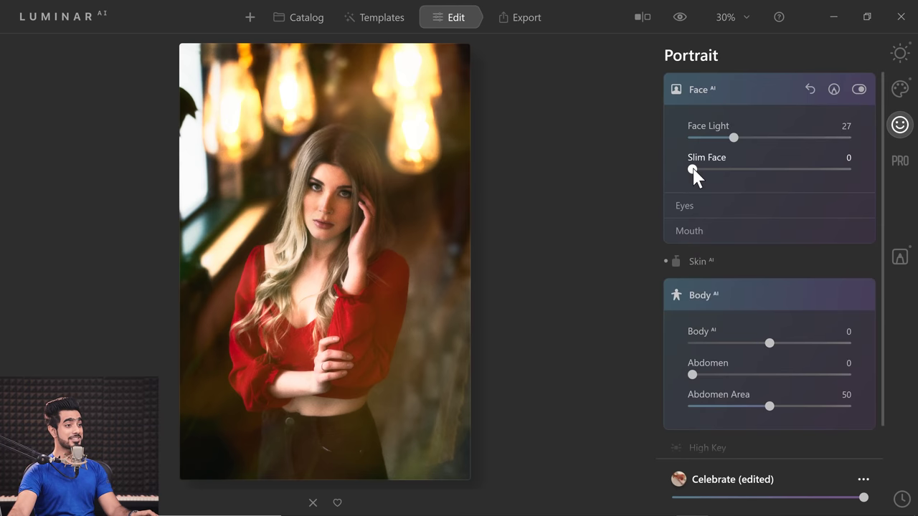
pyautogui.moveTo(693, 172); pyautogui.dragTo(747, 170)
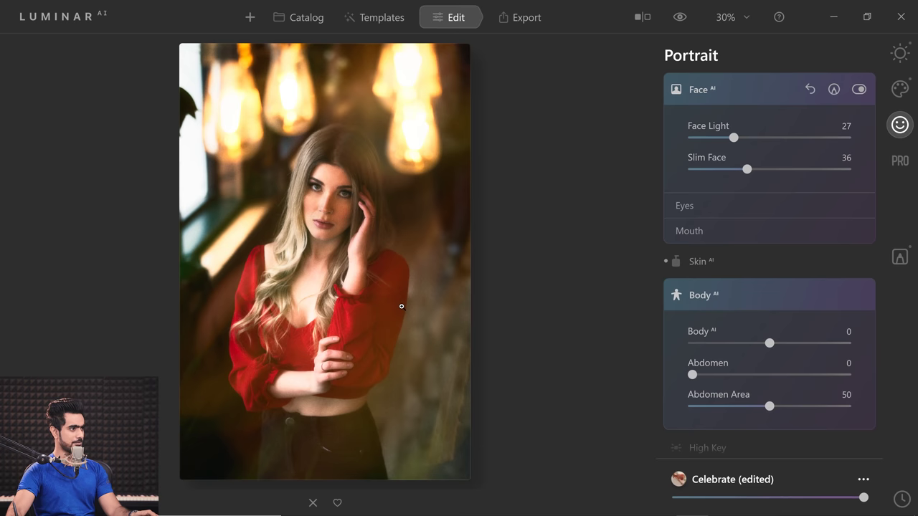
pyautogui.click(730, 16)
pyautogui.click(733, 121)
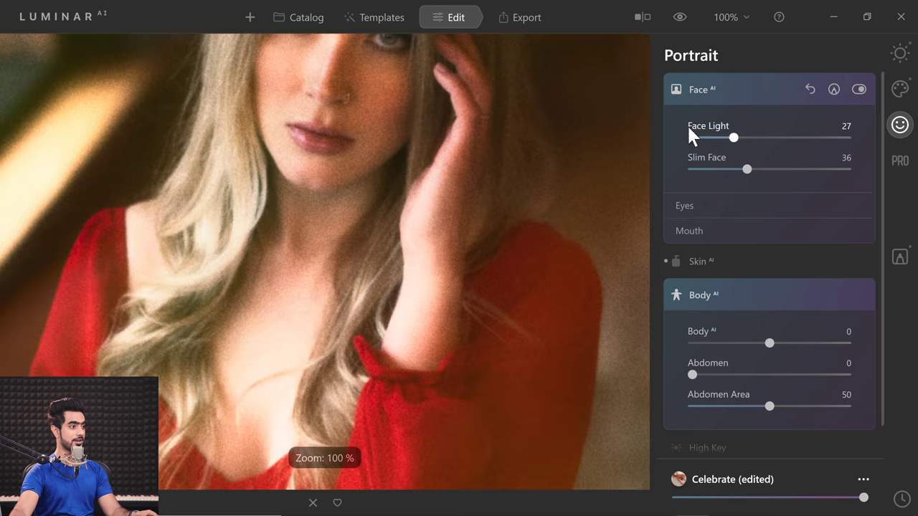
pyautogui.click(685, 205)
pyautogui.scroll(-1, 717, 215)
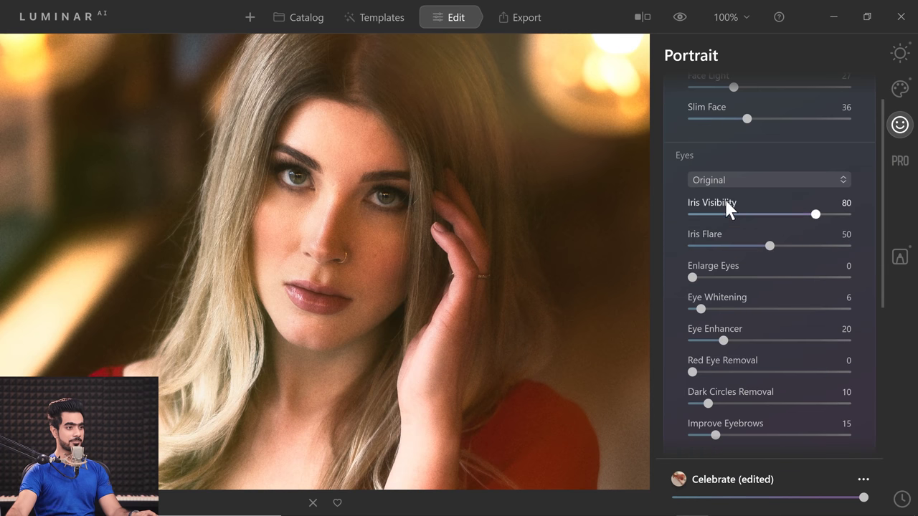
pyautogui.click(714, 180)
pyautogui.click(738, 321)
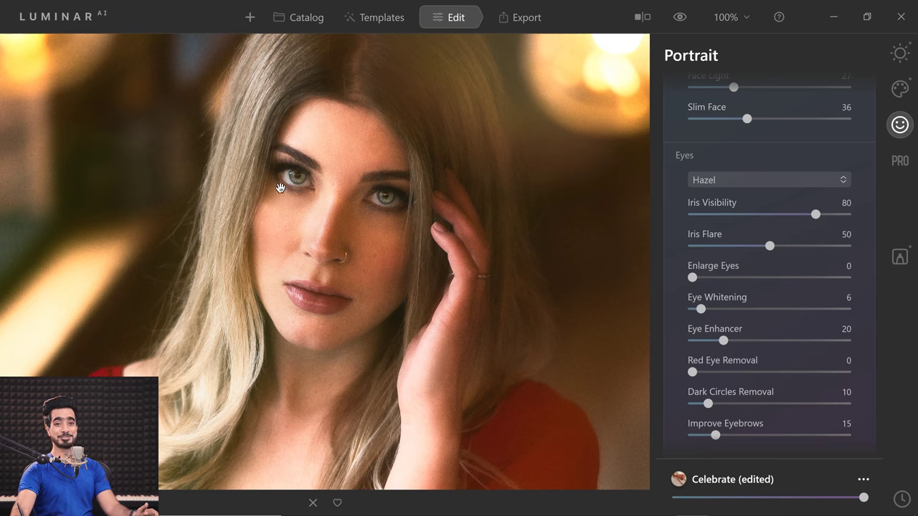
# - Set the eyes' Iris Visibility to 13 and Iris Flare to 81
pyautogui.moveTo(810, 215); pyautogui.dragTo(722, 217)
pyautogui.moveTo(771, 247); pyautogui.dragTo(819, 247)
pyautogui.moveTo(721, 215); pyautogui.dragTo(712, 215)
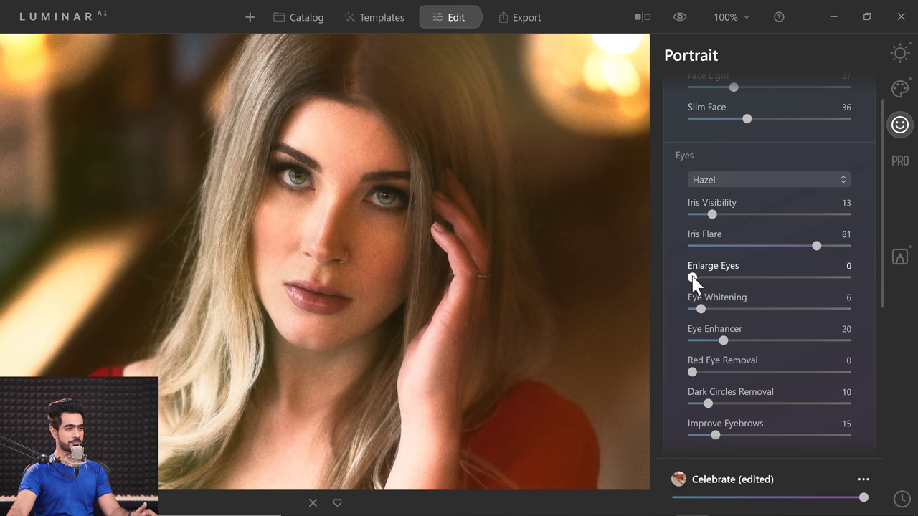
# - Retouch the eyes with Enlarge Eyes at 12, Eye Enhancer at 72 and Dark Circles Removal at 26
pyautogui.moveTo(699, 284); pyautogui.dragTo(711, 284)
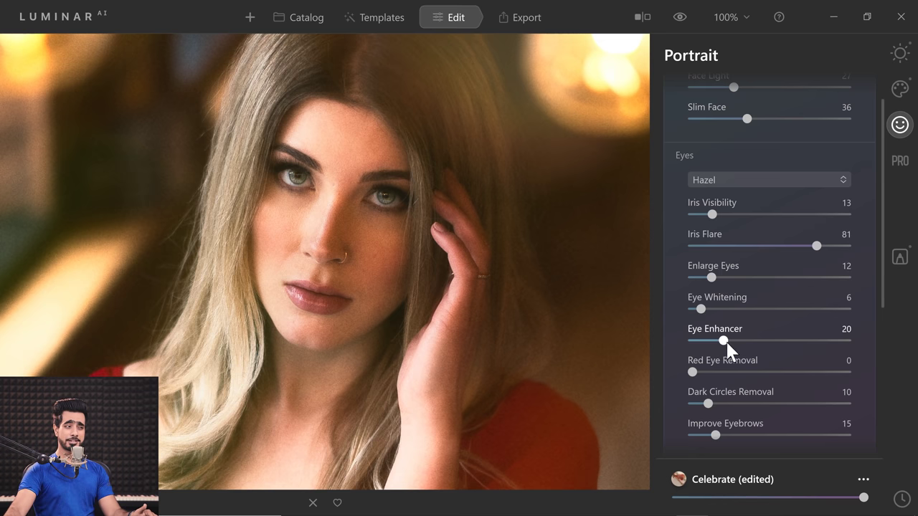
pyautogui.moveTo(724, 342); pyautogui.dragTo(803, 348)
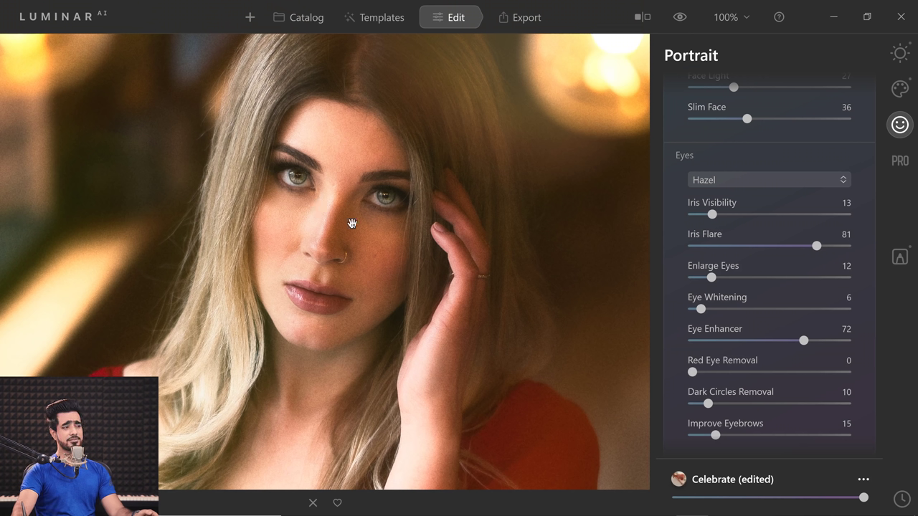
pyautogui.moveTo(791, 408); pyautogui.dragTo(796, 406)
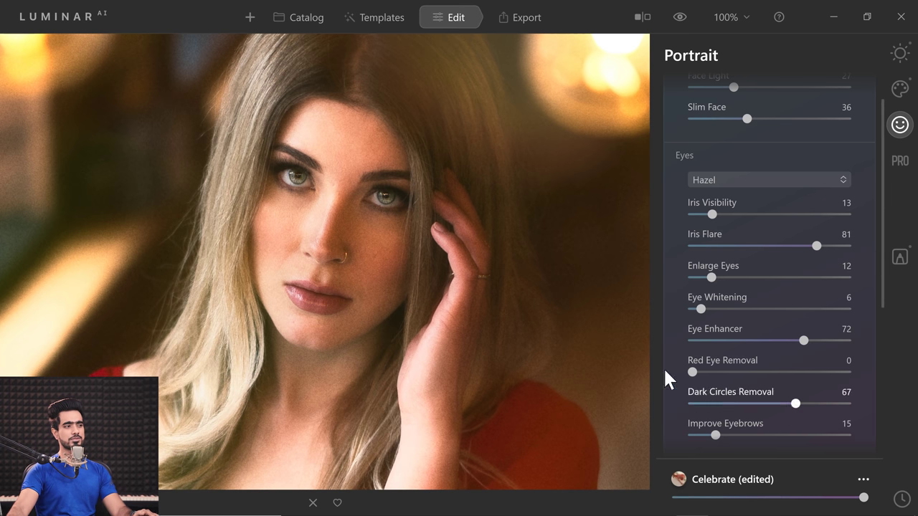
pyautogui.moveTo(772, 406); pyautogui.dragTo(734, 410)
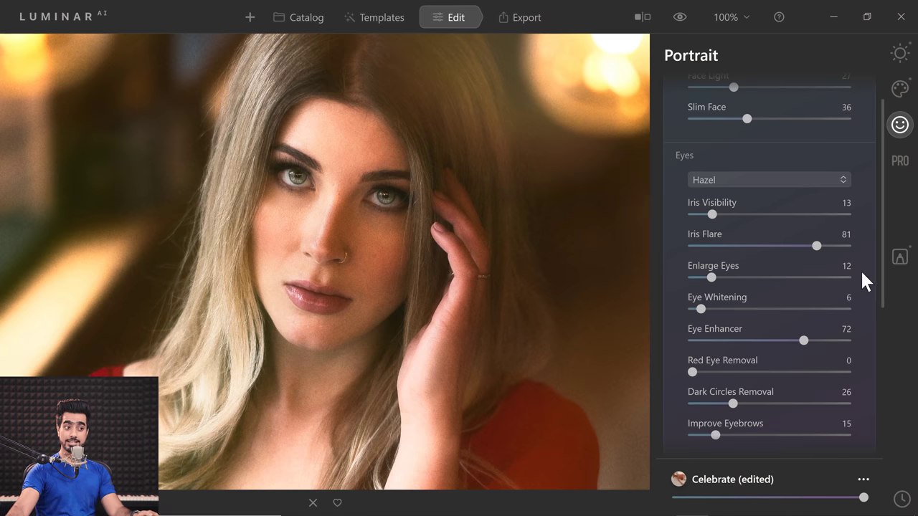
# - Intensify the lips with Lips Saturation at 49 and Lips Redness at 64, and raise Lips Darkening slightly
pyautogui.moveTo(883, 291); pyautogui.dragTo(868, 404)
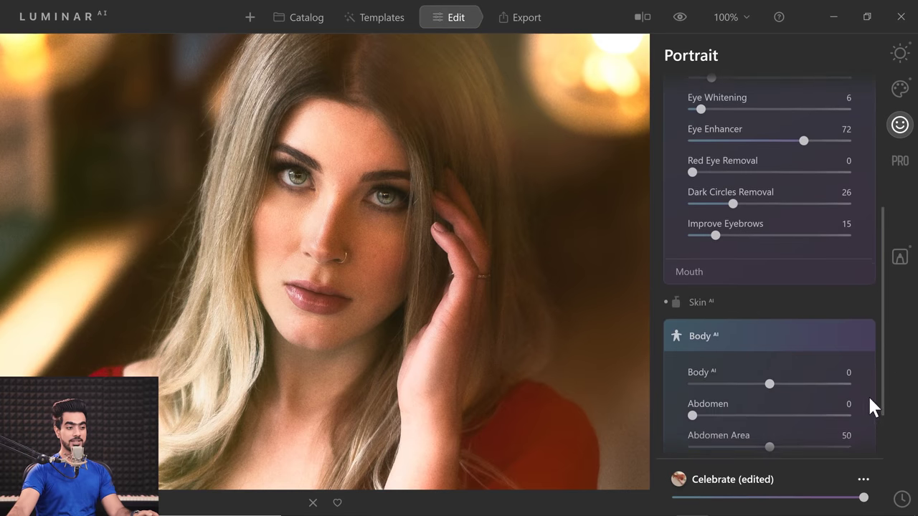
pyautogui.click(700, 277)
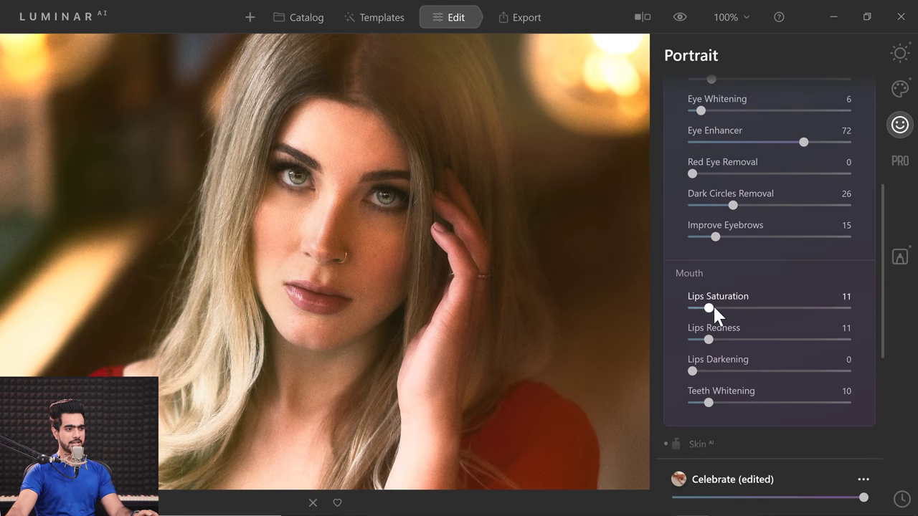
pyautogui.moveTo(709, 308); pyautogui.dragTo(766, 314)
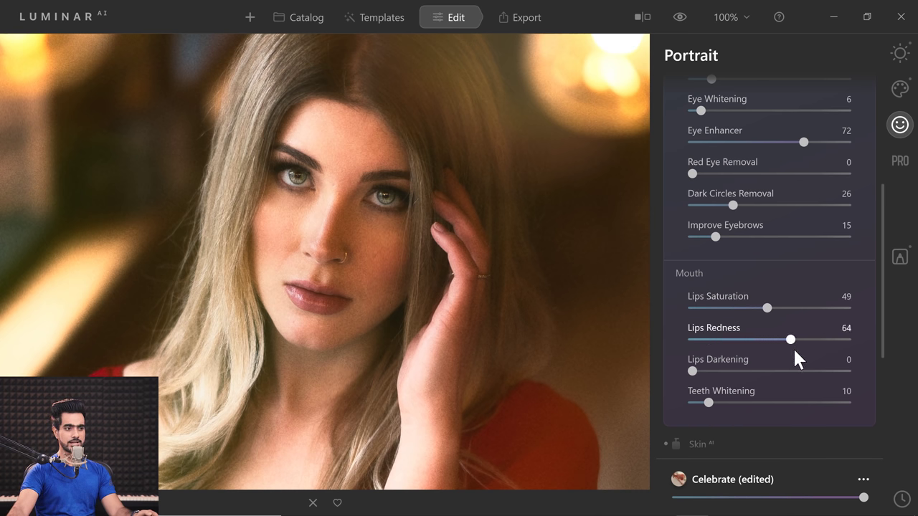
pyautogui.moveTo(695, 373); pyautogui.dragTo(714, 373)
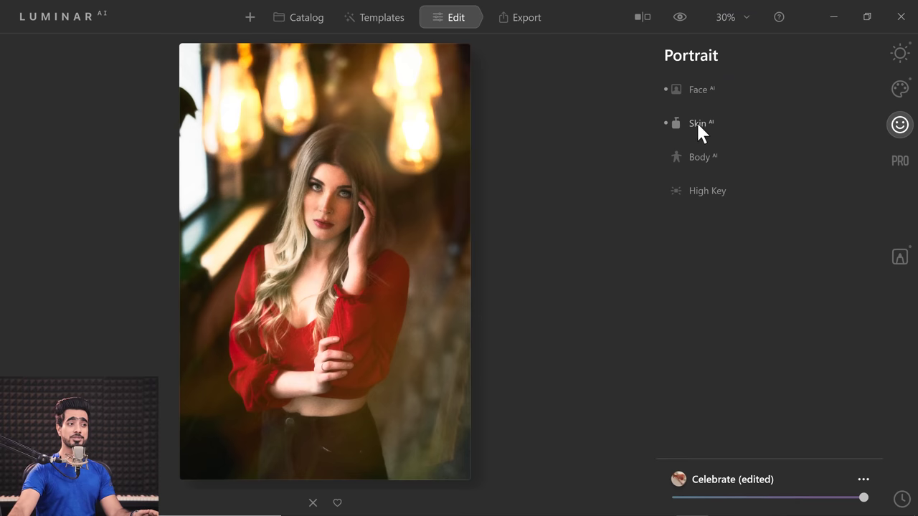
# - Open the Skin AI retouching settings
pyautogui.click(694, 123)
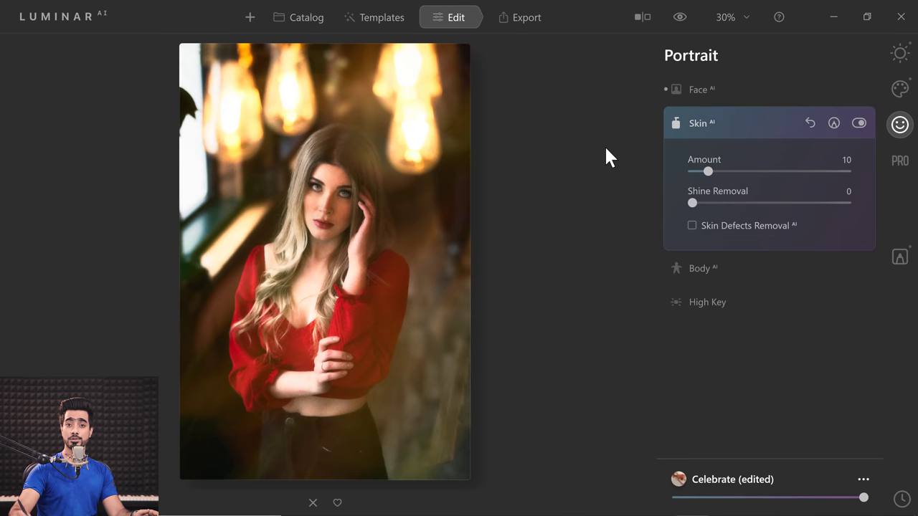